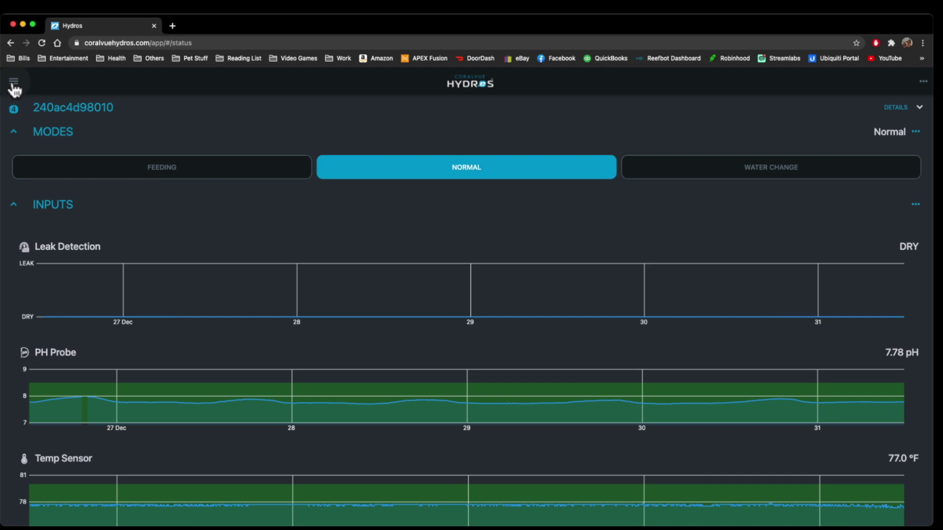
Create a new output named Test in the controller's outputs list
left_click(14, 89)
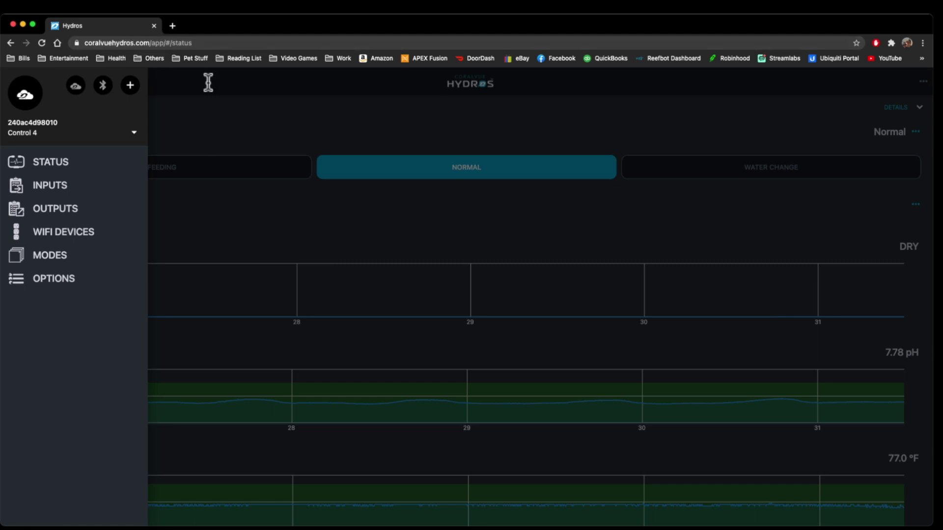
left_click(57, 212)
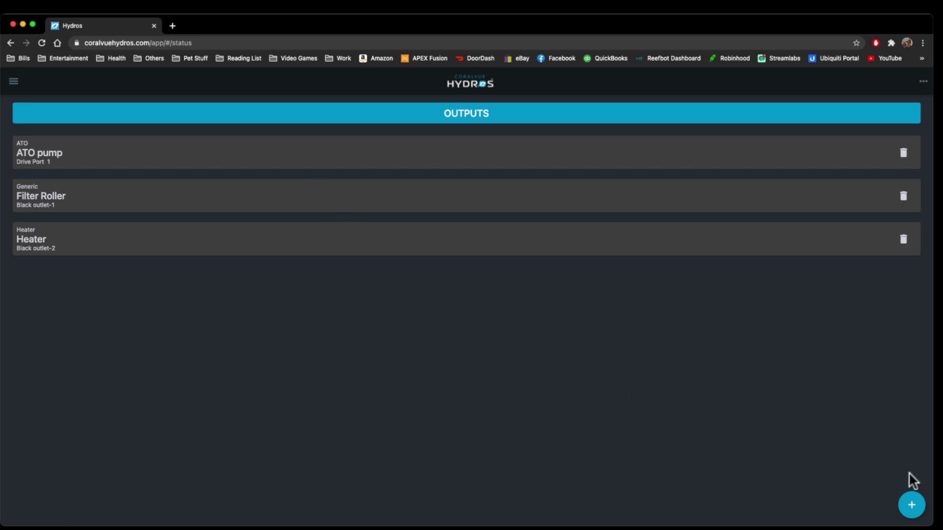
left_click(911, 505)
left_click(461, 292)
type("Test")
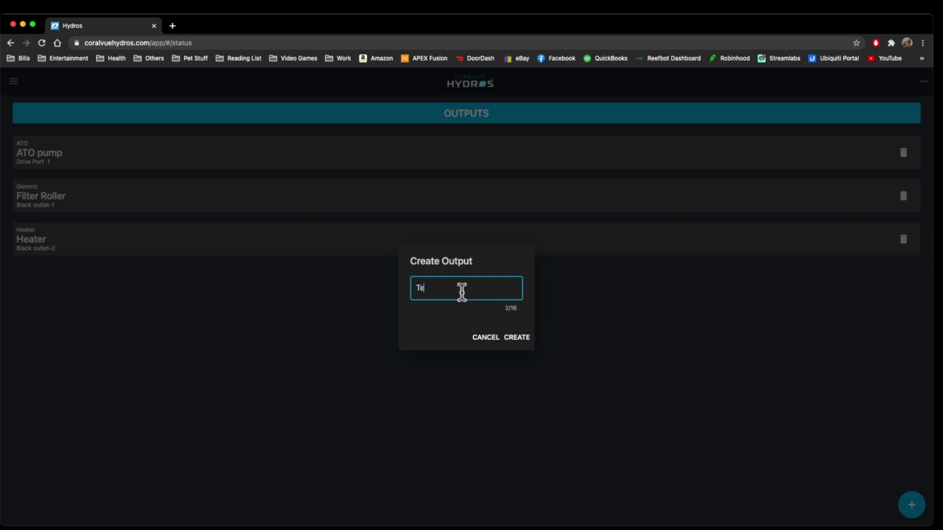
left_click(520, 338)
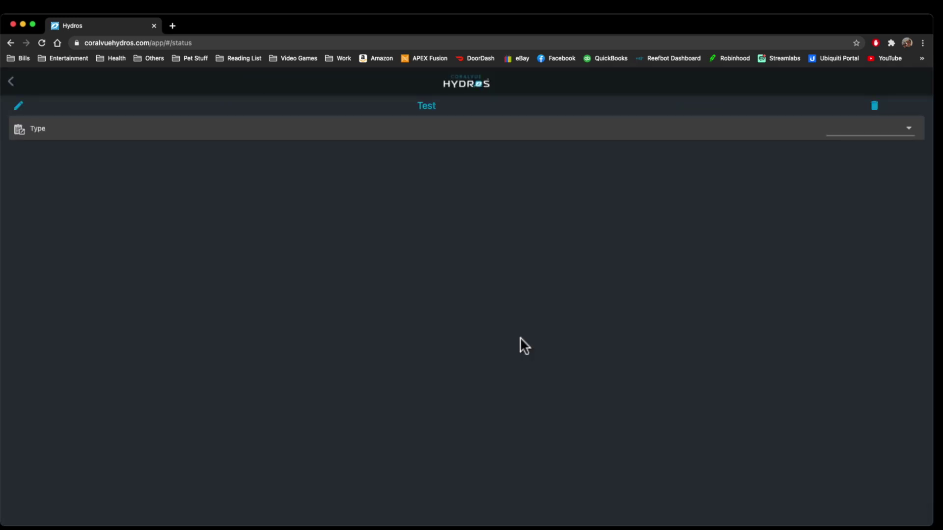
Set the Test output's type to Heater and its temperature input to Temp Sensor
left_click(906, 129)
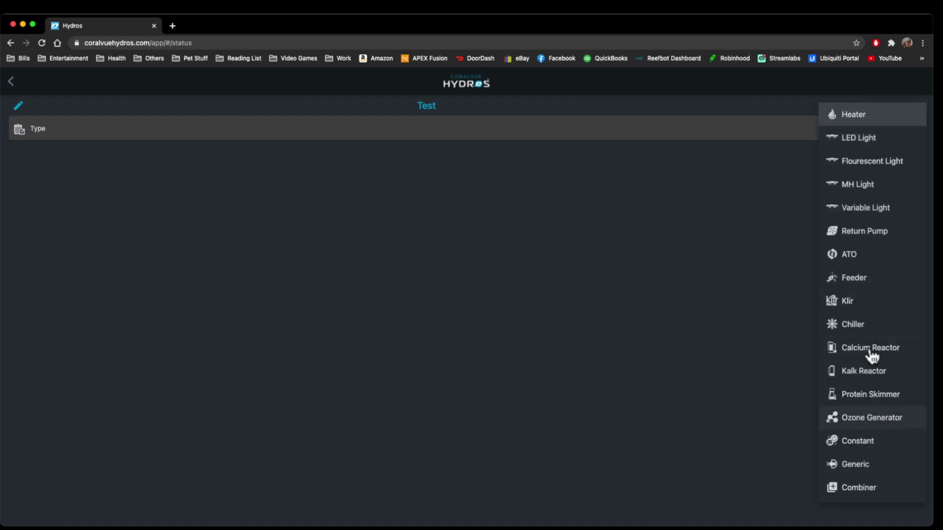
left_click(859, 121)
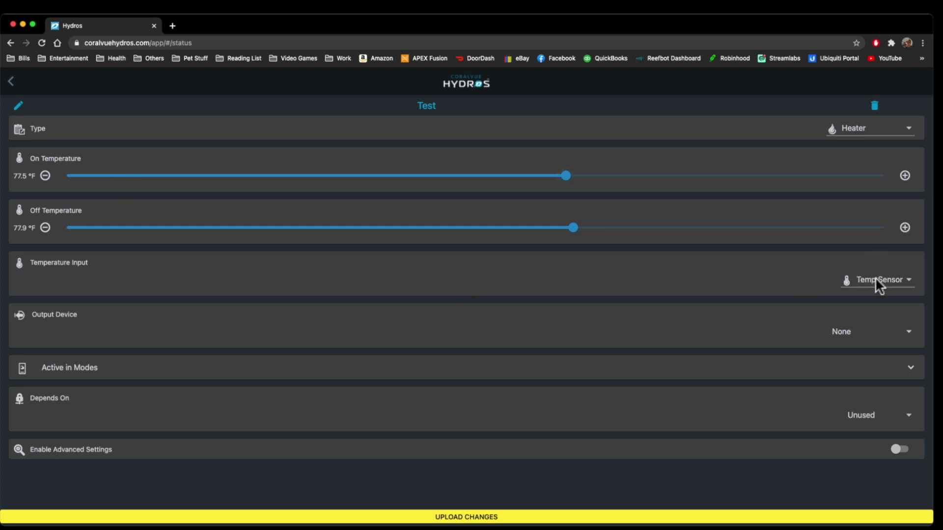
left_click(905, 280)
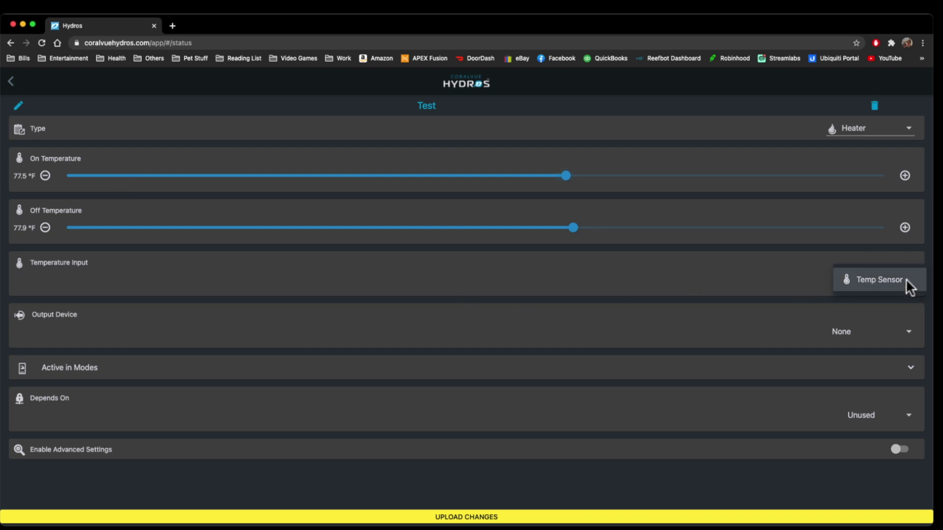
left_click(908, 289)
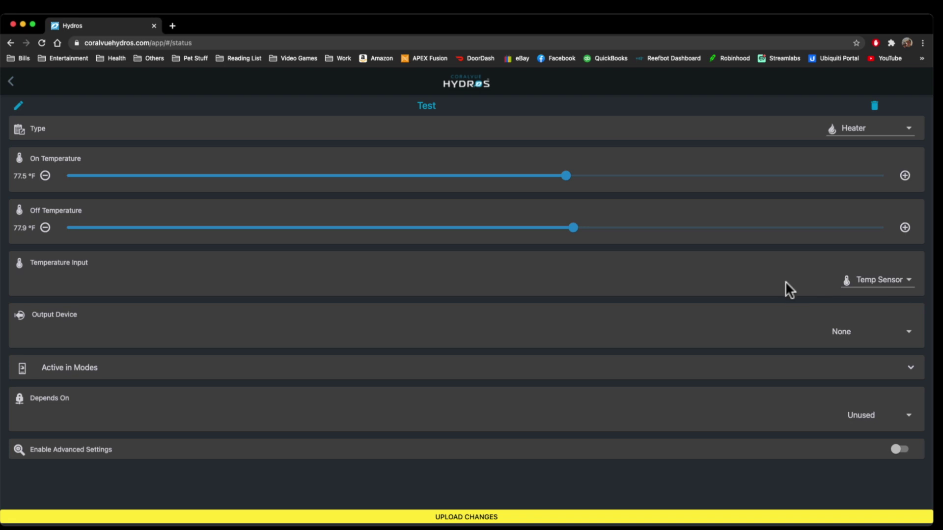
Assign the heater output to Black outlet-3 and show the modes it is active in
left_click(890, 337)
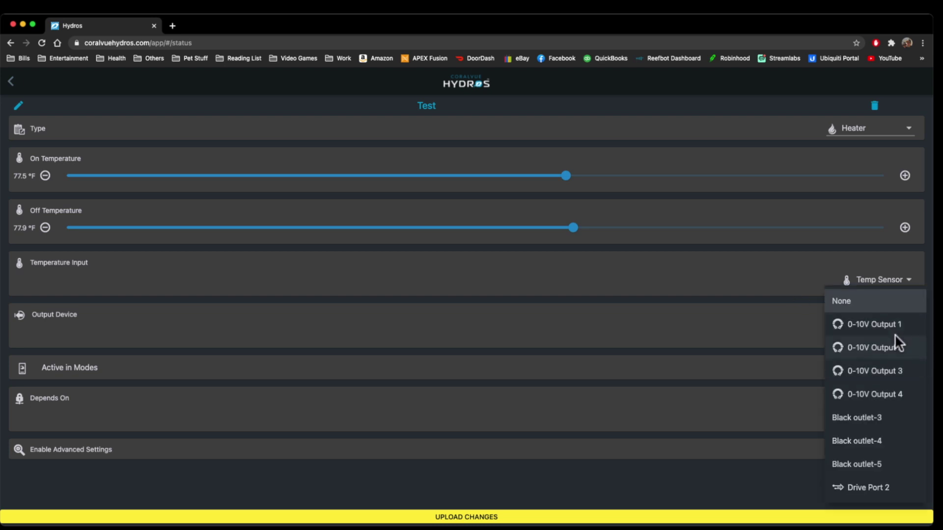
left_click(880, 430)
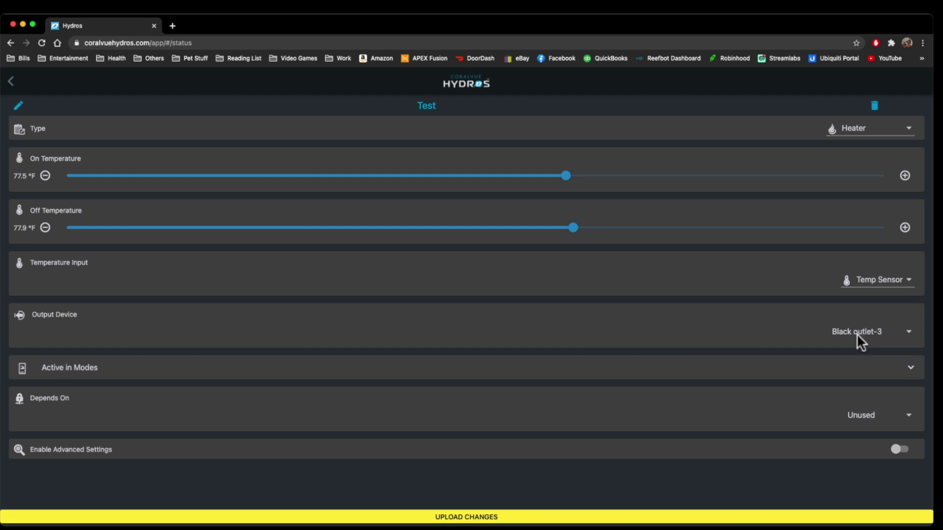
left_click(911, 367)
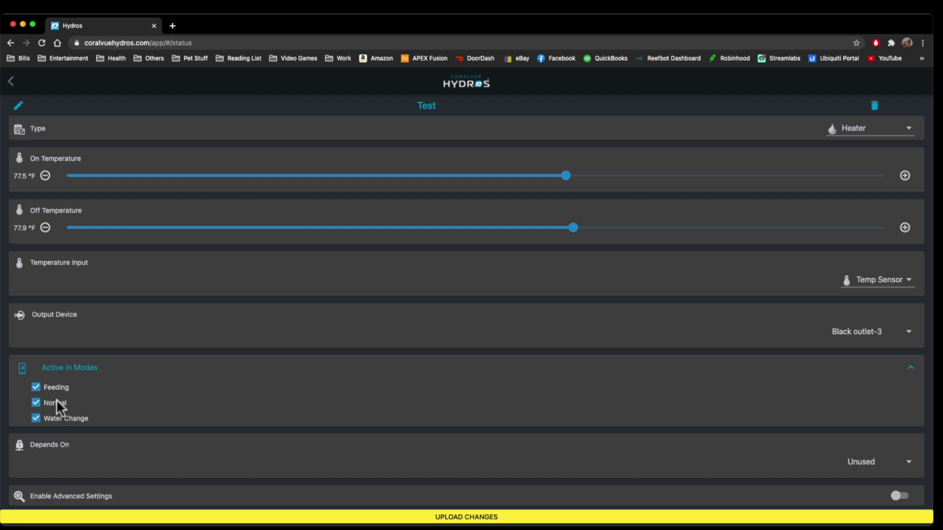
Make the Test output depend on the ATO pump
scroll(226, 417, "down", 1)
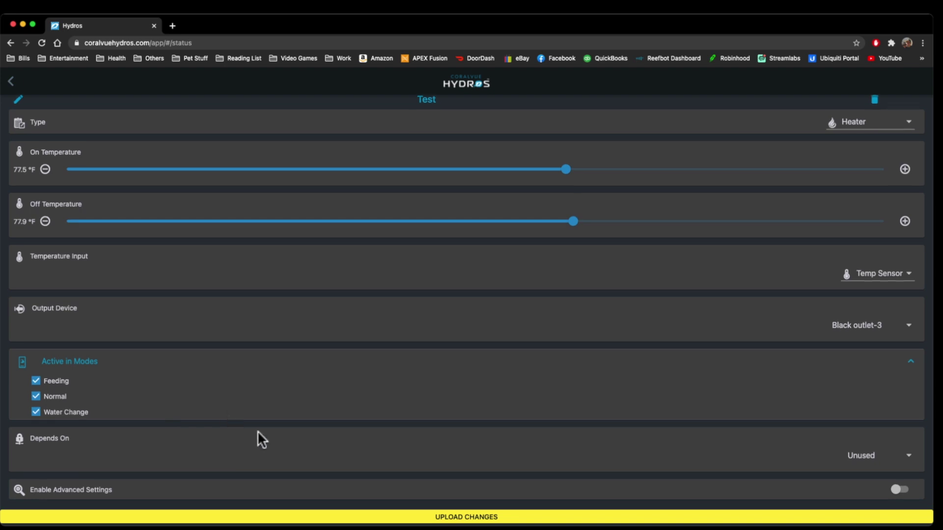
left_click(877, 455)
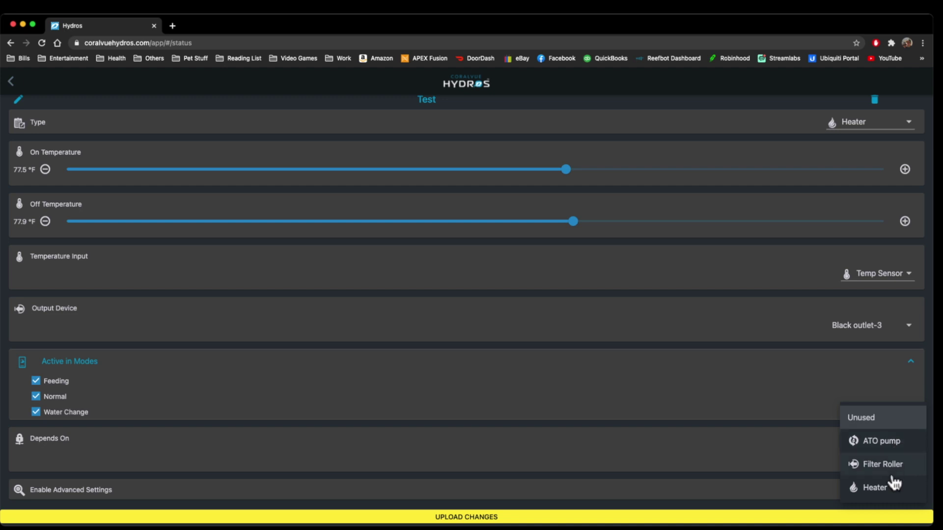
left_click(879, 444)
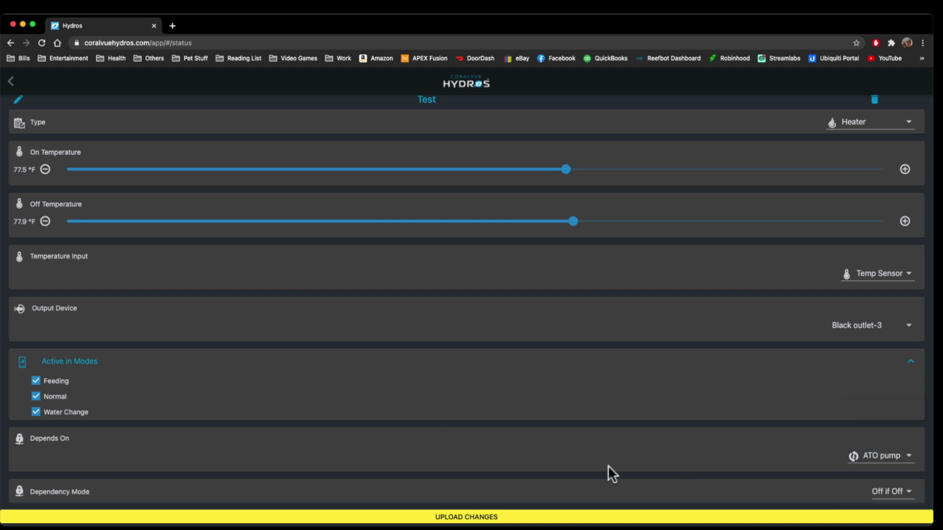
scroll(600, 464, "down", 2)
scroll(638, 408, "up", 3)
scroll(773, 412, "down", 1)
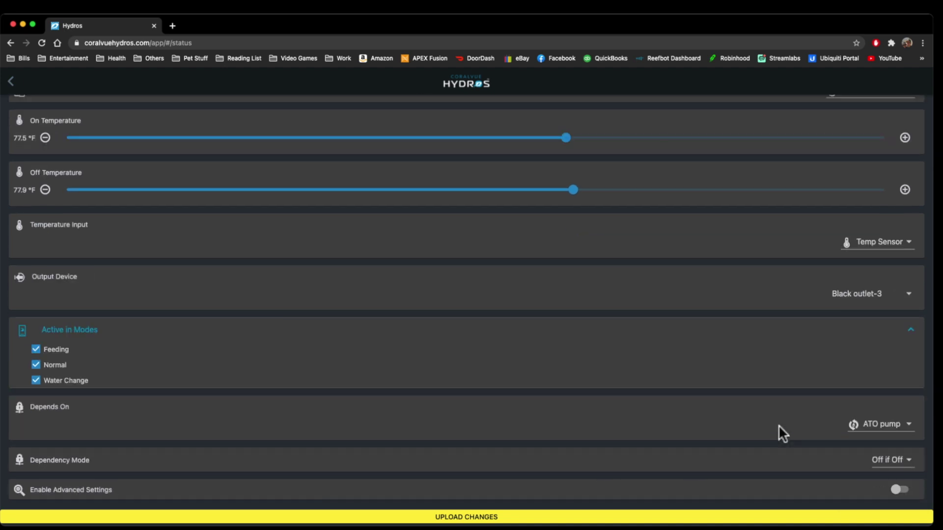
Look through the dependency mode options and set Depends On back to Unused
left_click(884, 461)
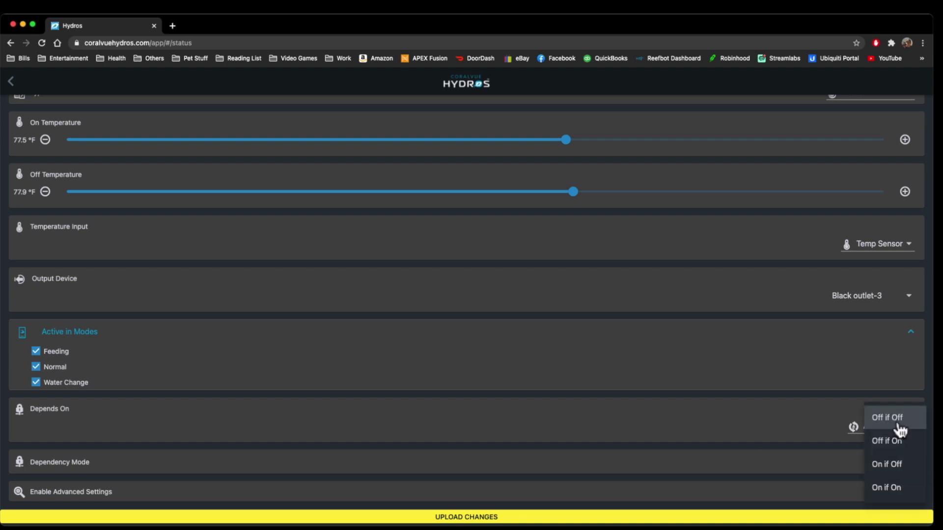
left_click(764, 419)
left_click(900, 466)
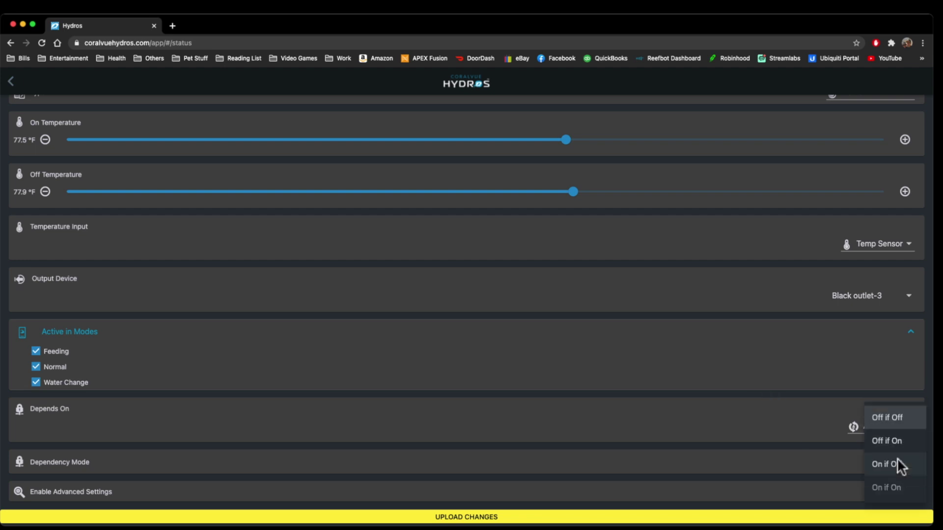
left_click(711, 415)
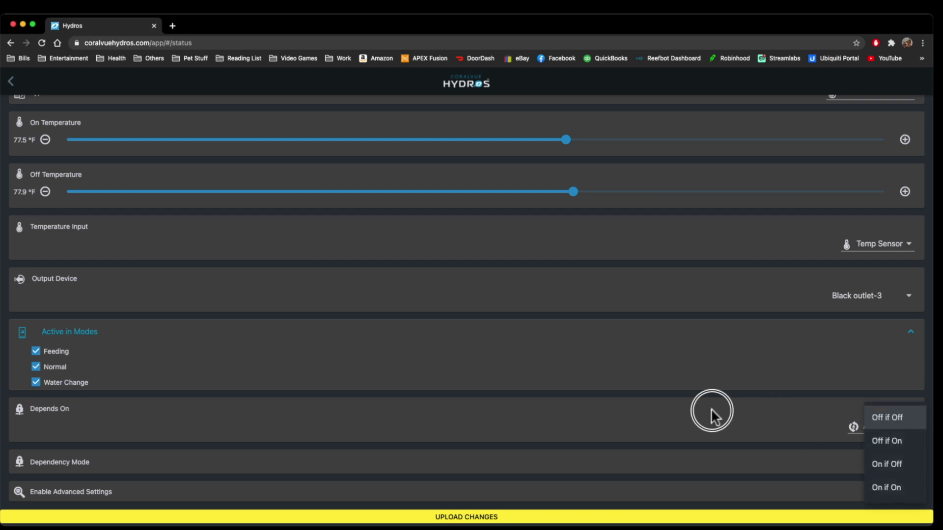
left_click(877, 425)
left_click(876, 406)
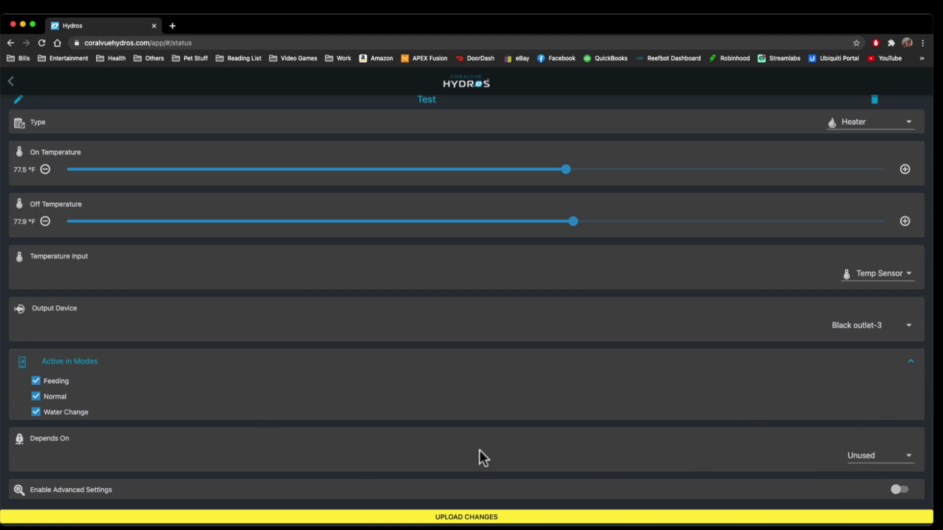
Enable the heater's advanced settings and choose Turn Off for when its input is unavailable
left_click(909, 490)
scroll(658, 463, "down", 3)
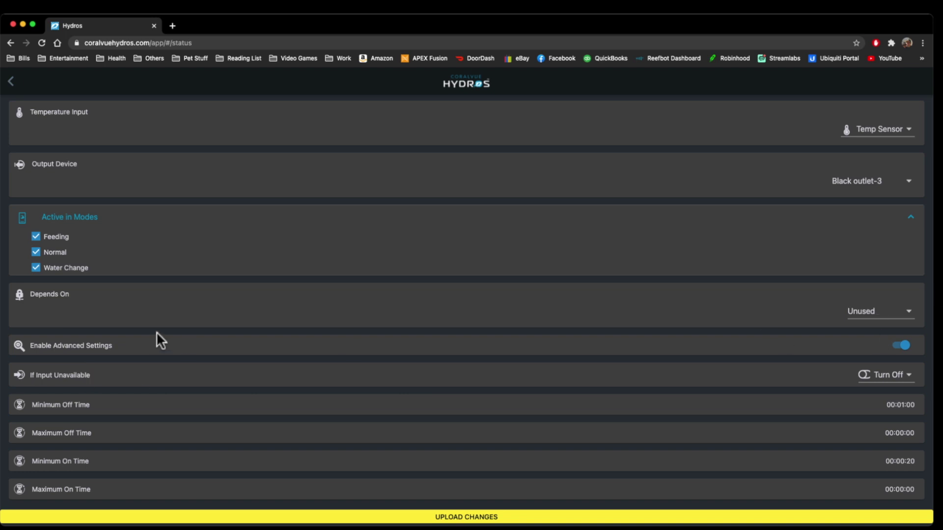
left_click(888, 373)
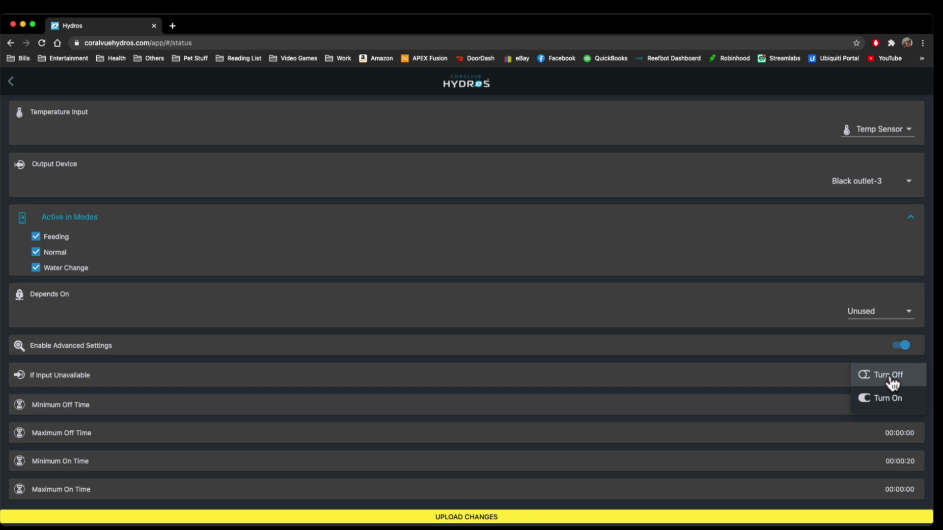
left_click(889, 374)
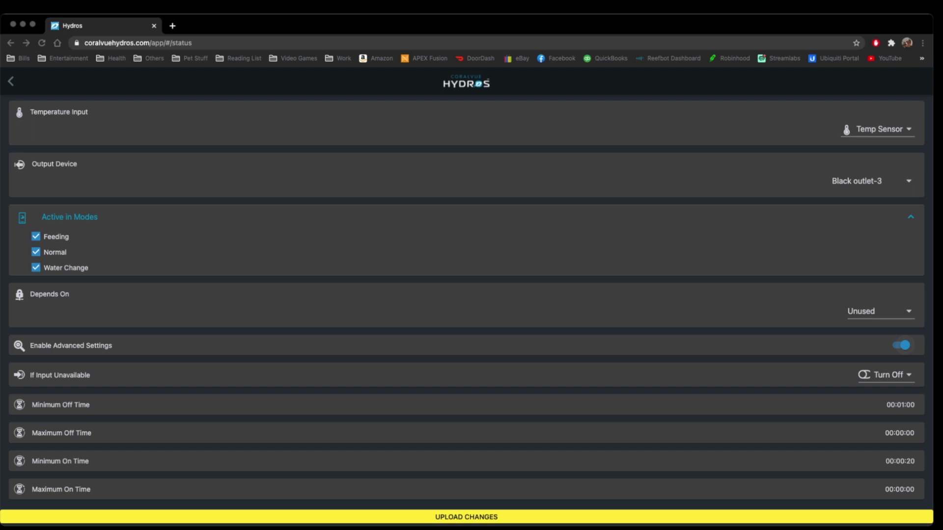
Change the Test output's type to LED Light
scroll(466, 294, "up", 3)
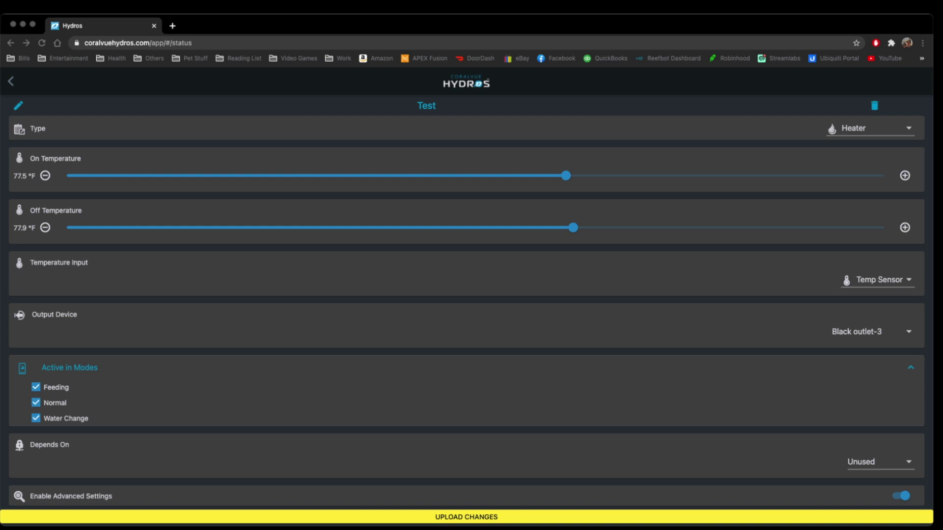
scroll(467, 295, "down", 3)
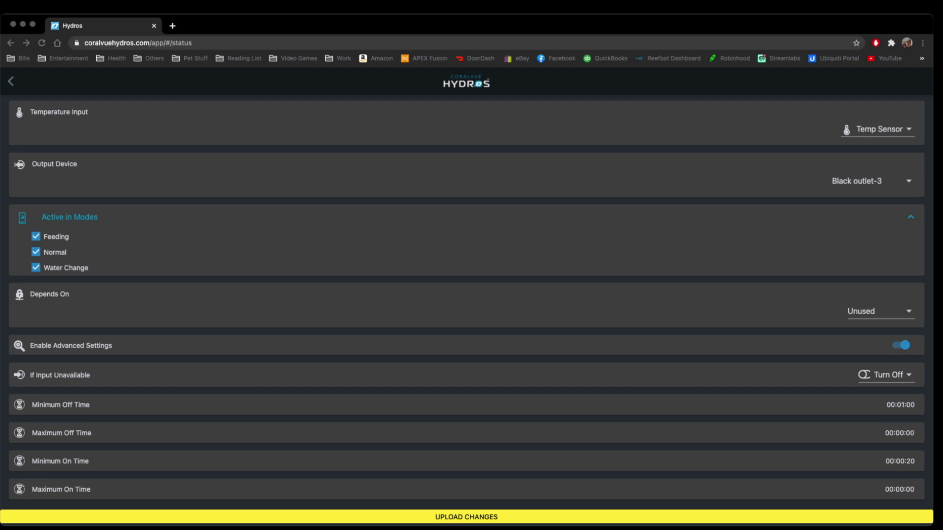
scroll(466, 295, "up", 3)
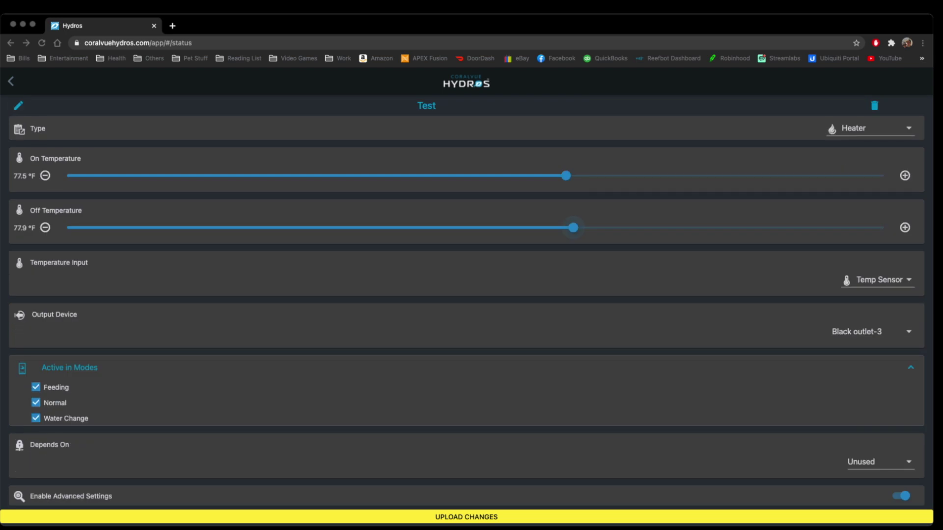
scroll(466, 295, "down", 3)
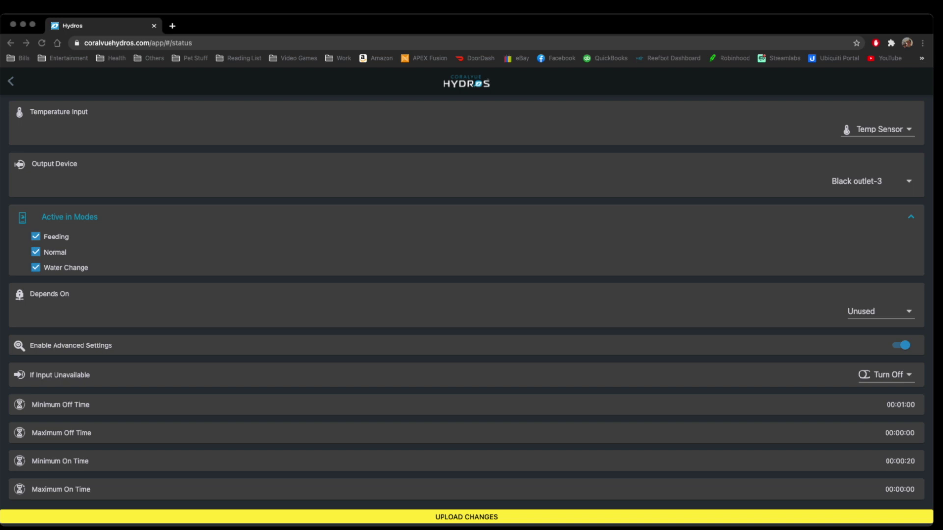
scroll(466, 294, "up", 3)
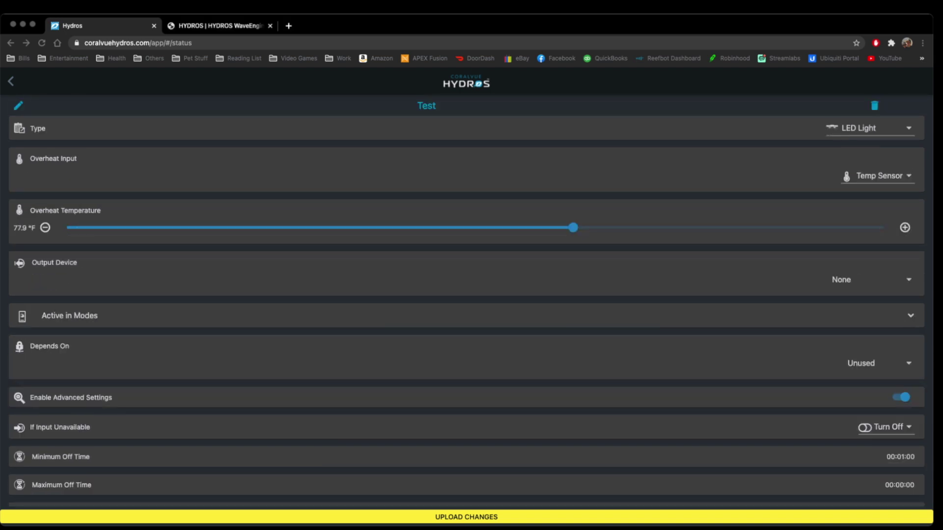
left_click(864, 126)
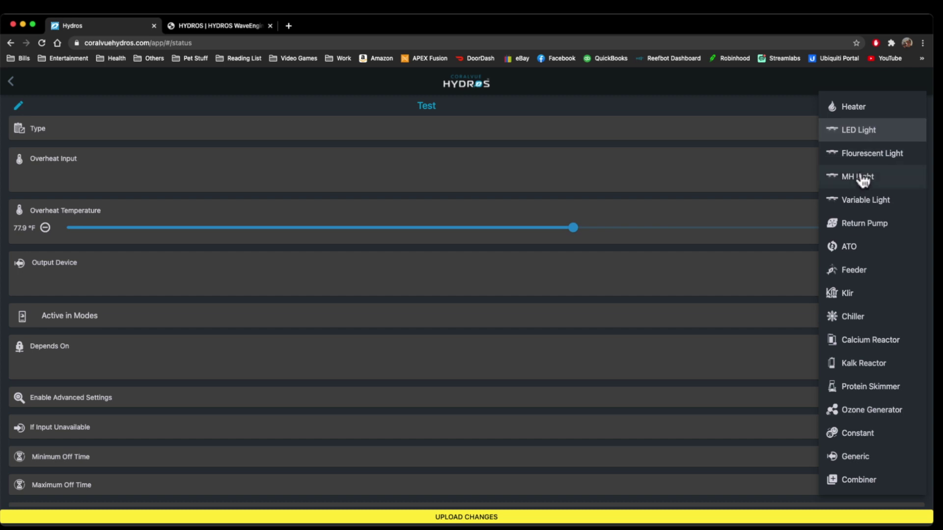
left_click(861, 135)
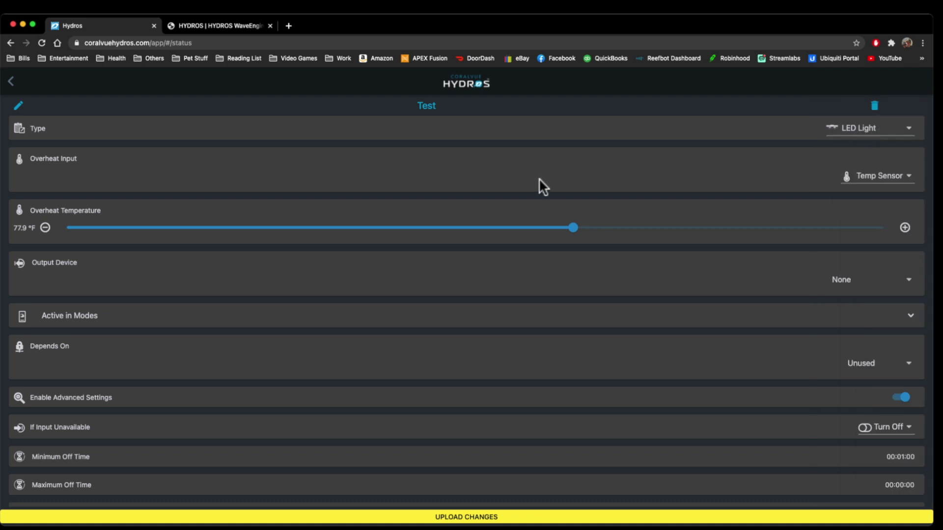
Try the Flourescent Light and MH Light types for the output and return it to LED Light
left_click(867, 130)
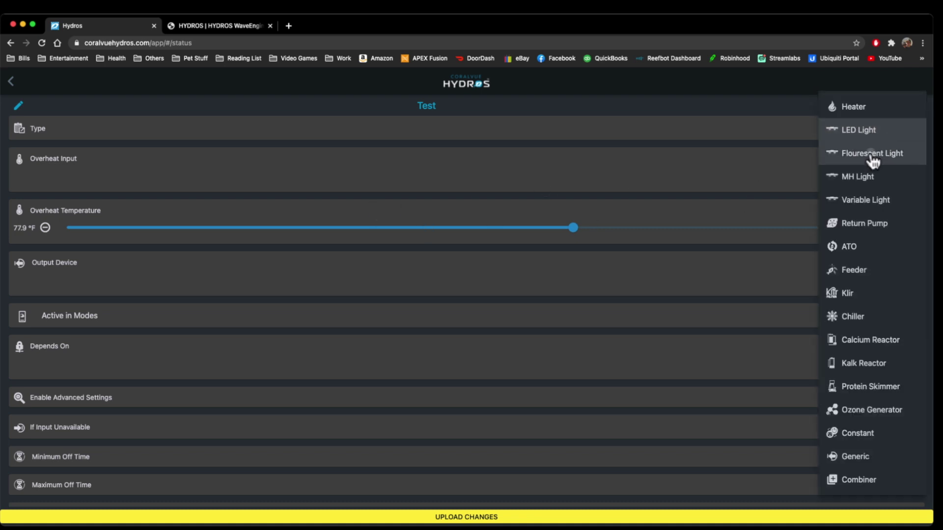
left_click(871, 155)
left_click(877, 130)
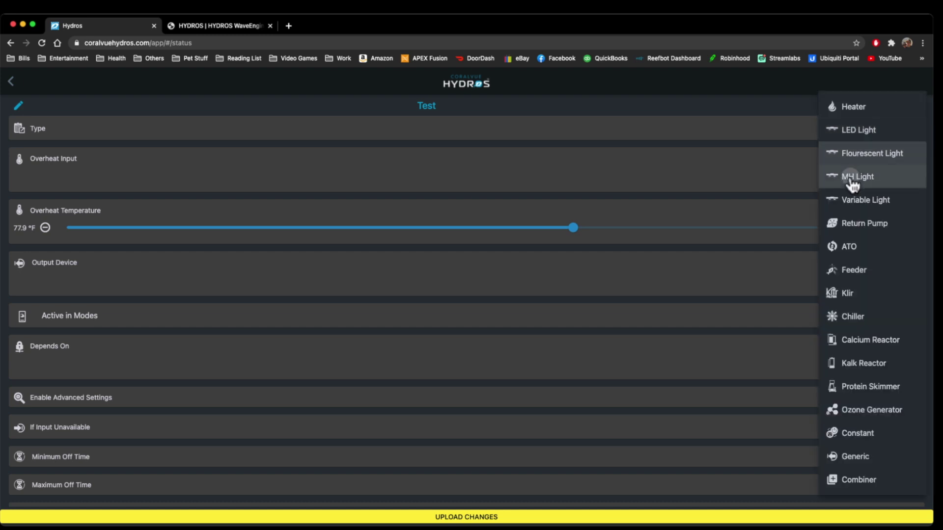
left_click(855, 178)
left_click(861, 137)
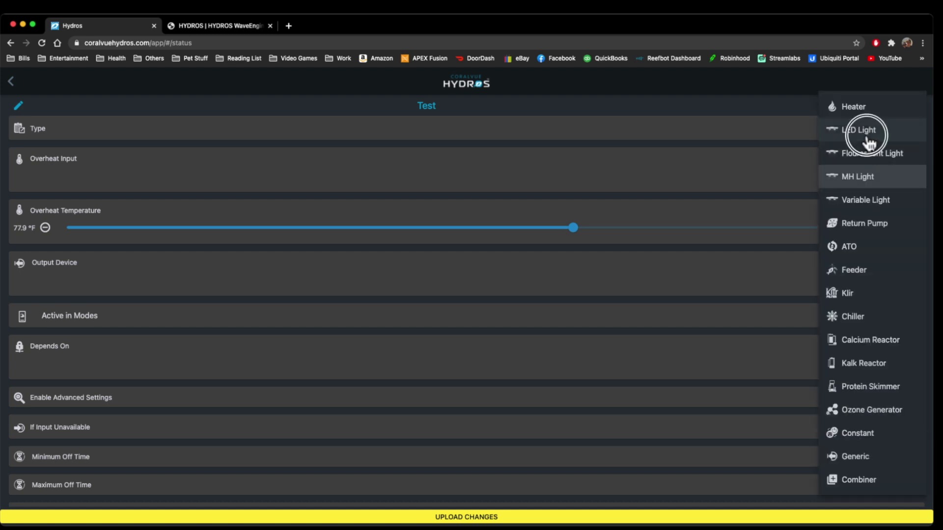
left_click(866, 133)
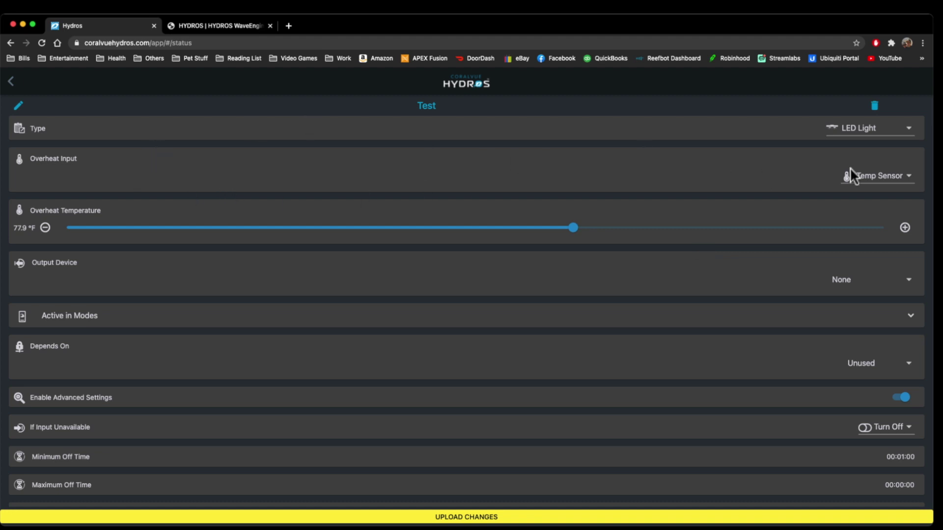
Switch the overheat input to Unused and back to Temp Sensor, and set the overheat temperature to 84.2 °F
left_click(895, 178)
left_click(872, 161)
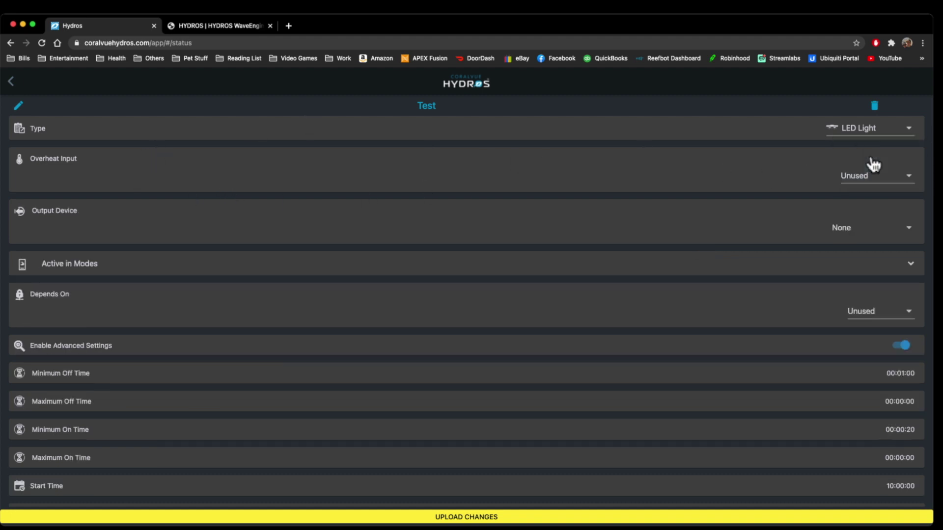
left_click(873, 173)
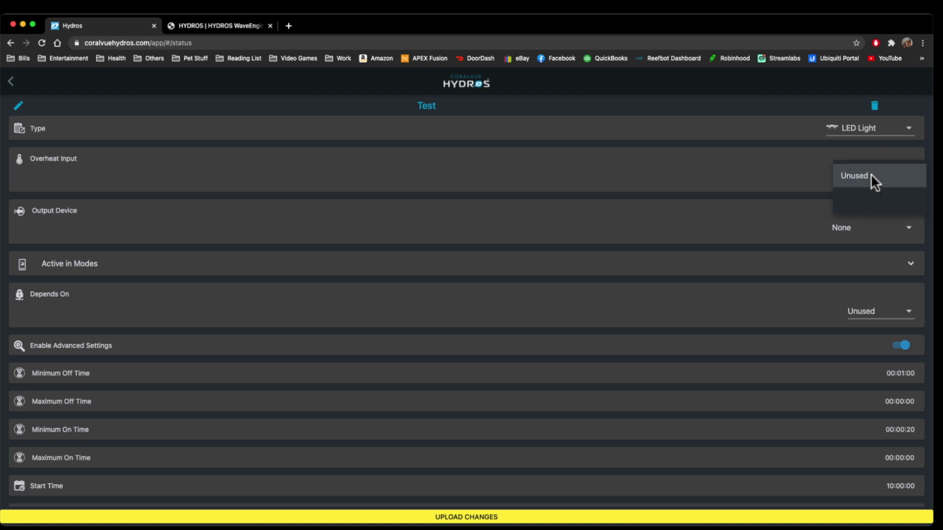
left_click(864, 201)
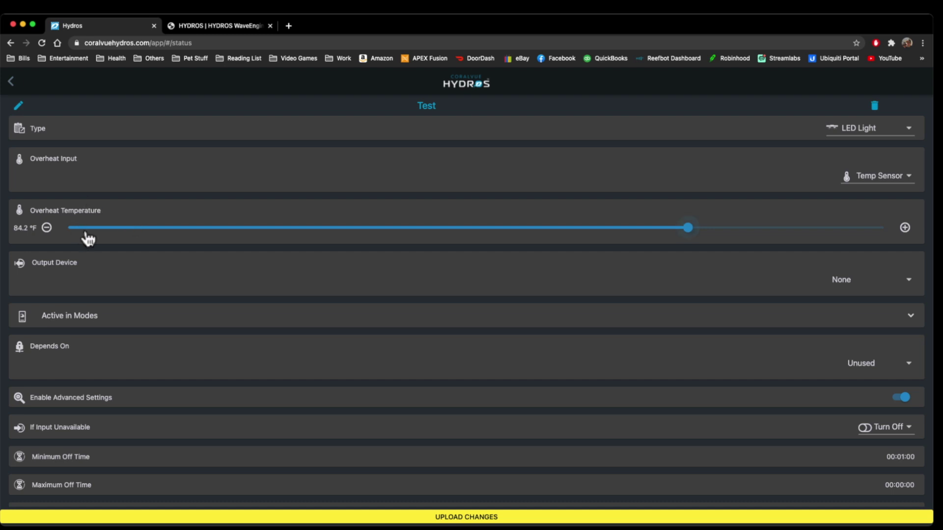
Assign Black outlet-3 as the LED light's output device
left_click(857, 285)
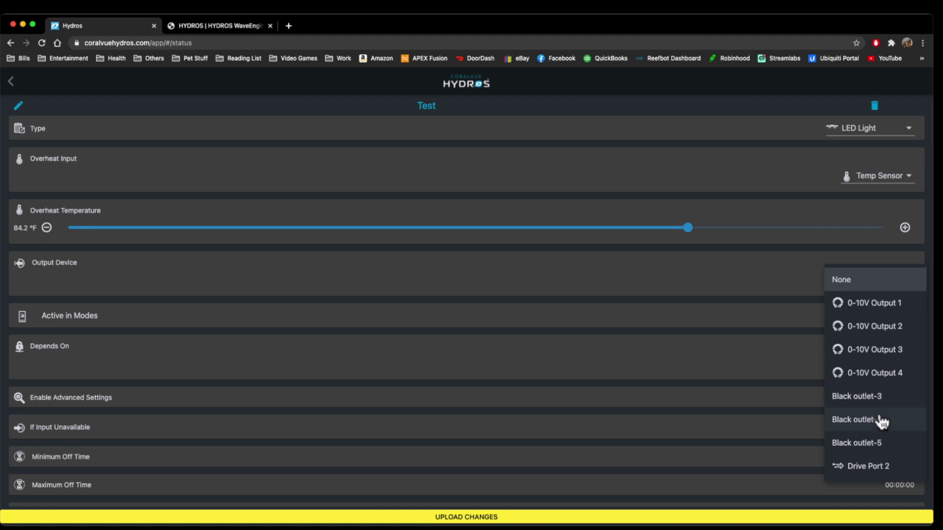
left_click(856, 397)
left_click(877, 281)
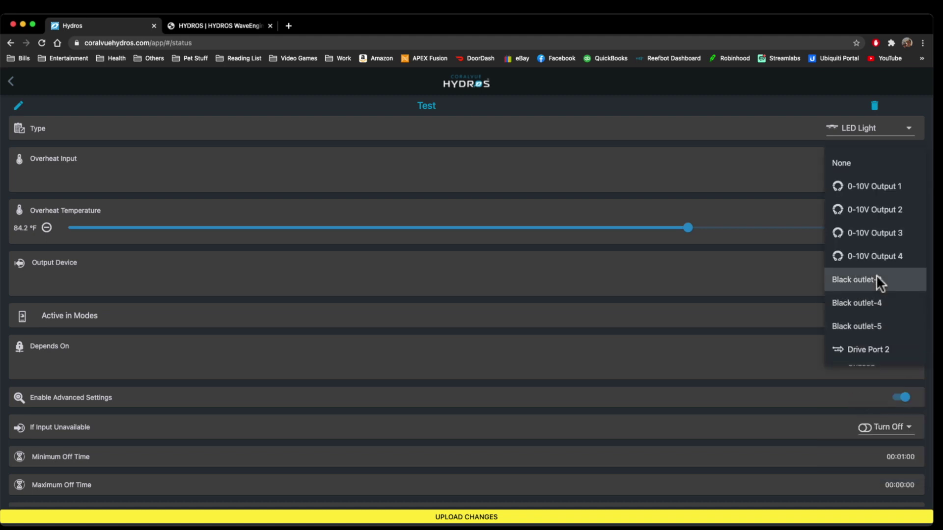
left_click(879, 283)
Look through the modes in which the LED light is active
left_click(800, 315)
left_click(900, 317)
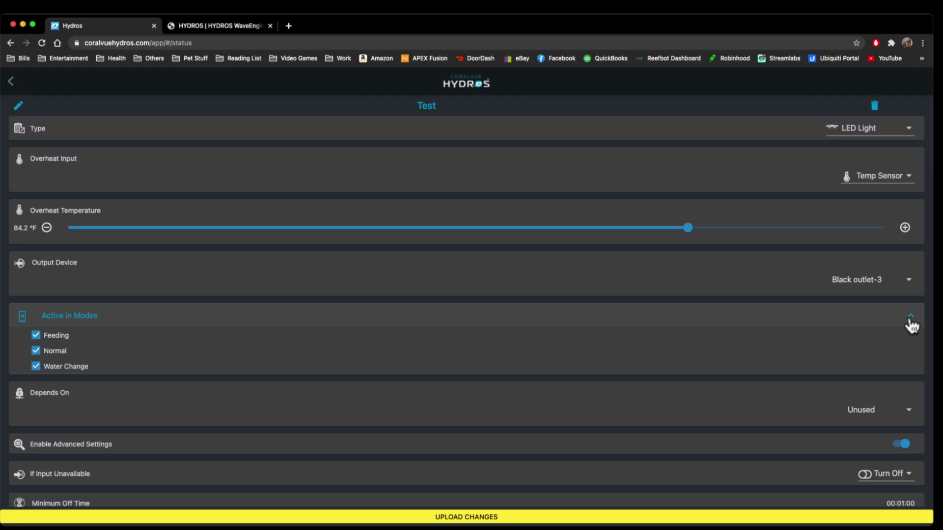
left_click(911, 324)
Try making the light depend on the ATO pump with the Off if Off dependency mode, and return Depends On to Unused
scroll(884, 339, "down", 1)
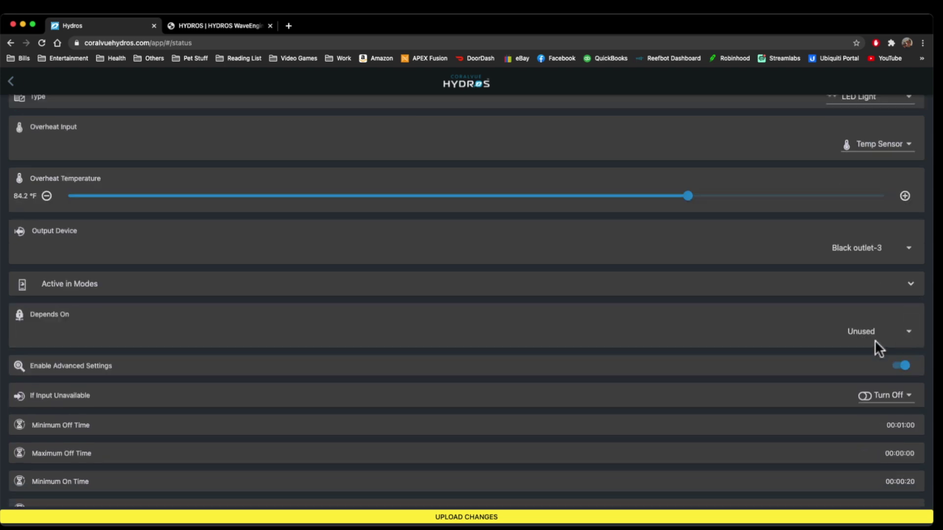
left_click(893, 340)
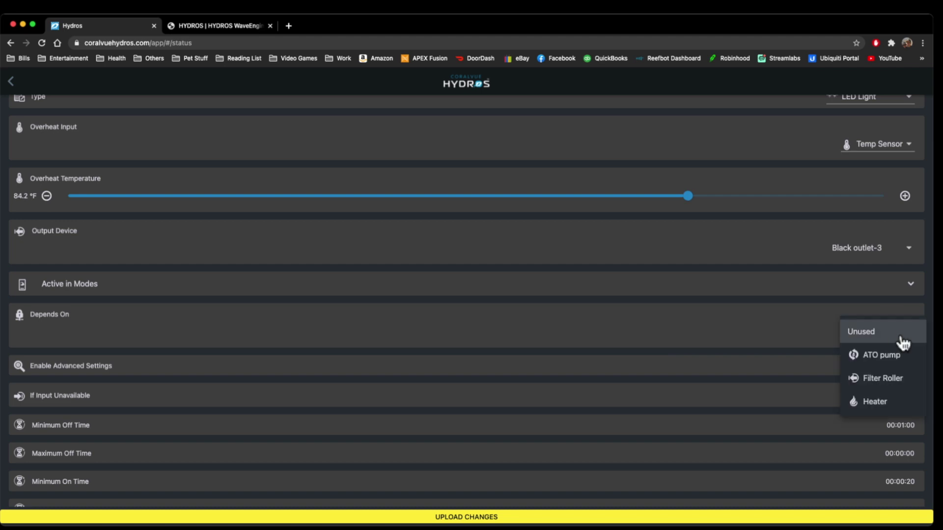
left_click(902, 341)
left_click(891, 336)
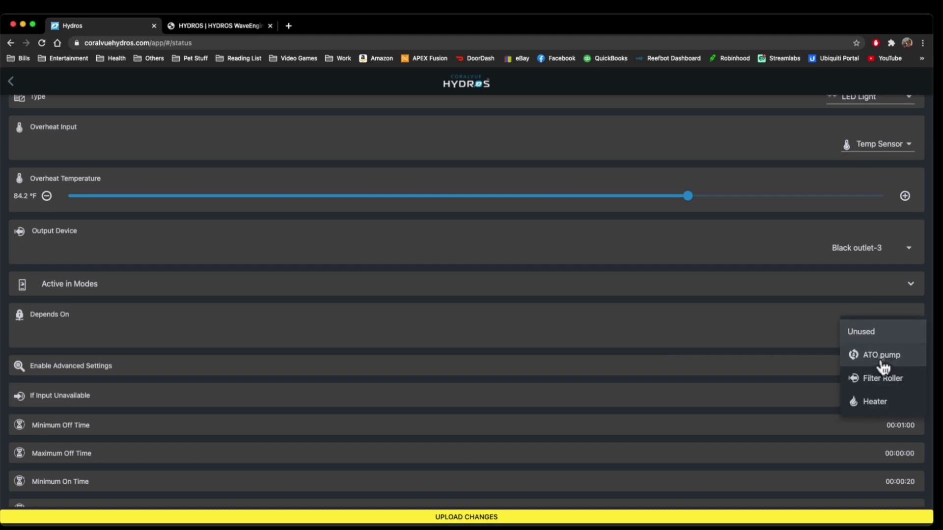
left_click(883, 363)
left_click(890, 369)
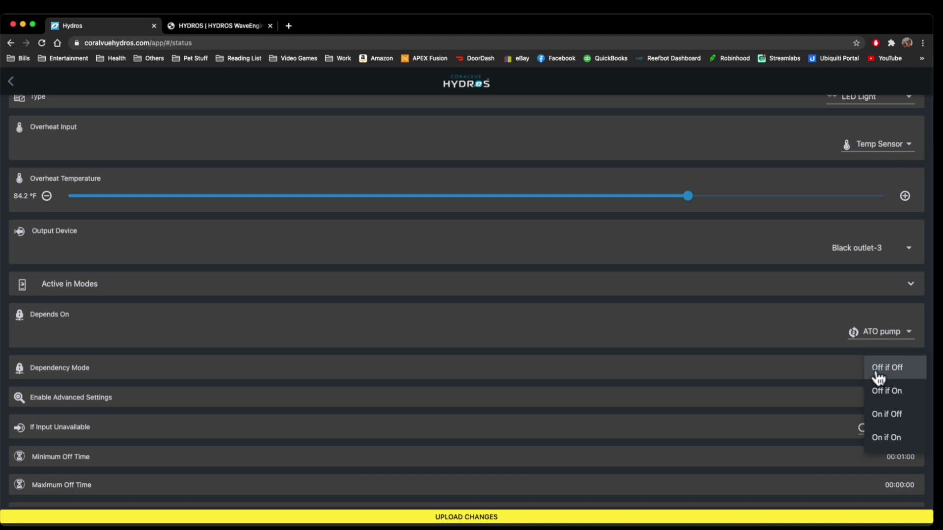
left_click(901, 377)
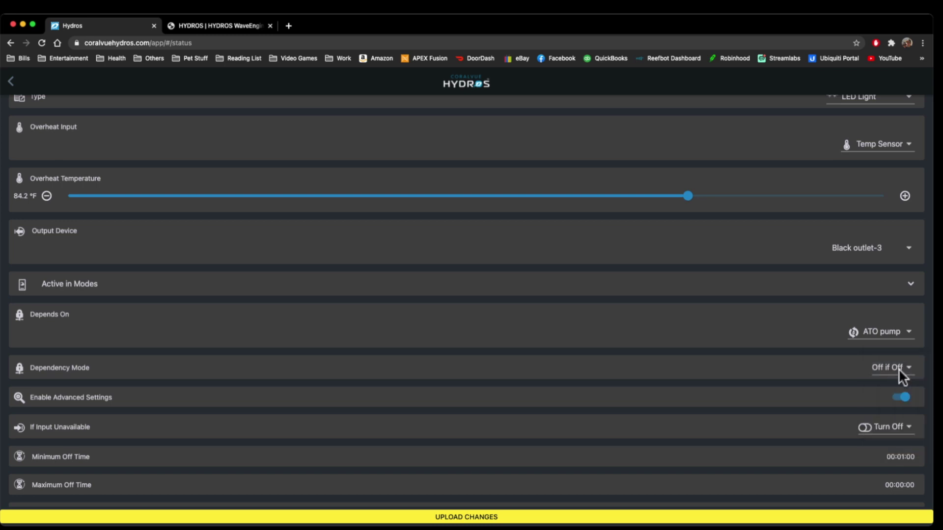
left_click(877, 328)
left_click(879, 318)
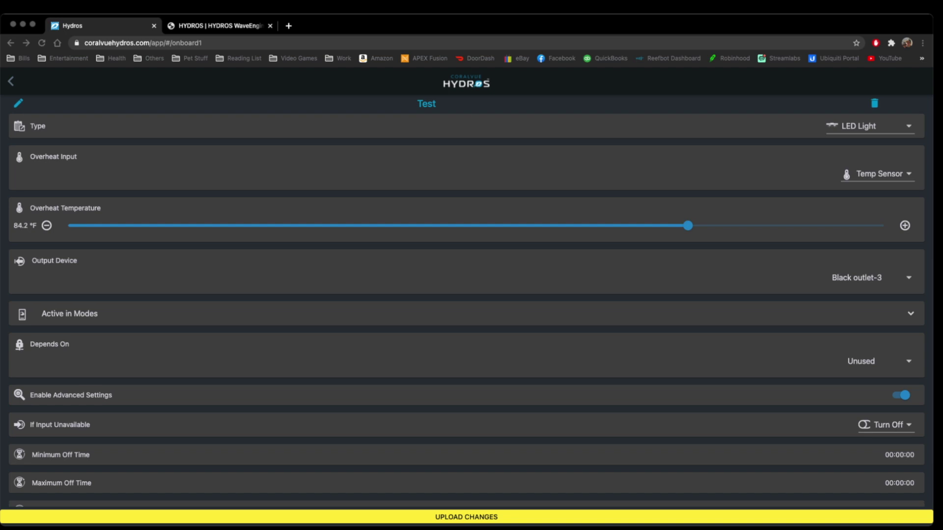
Examine the LED light's advanced settings, from the minimum and maximum off and on times to the start time, run time and run interval
scroll(466, 295, "down", 4)
scroll(466, 295, "up", 1)
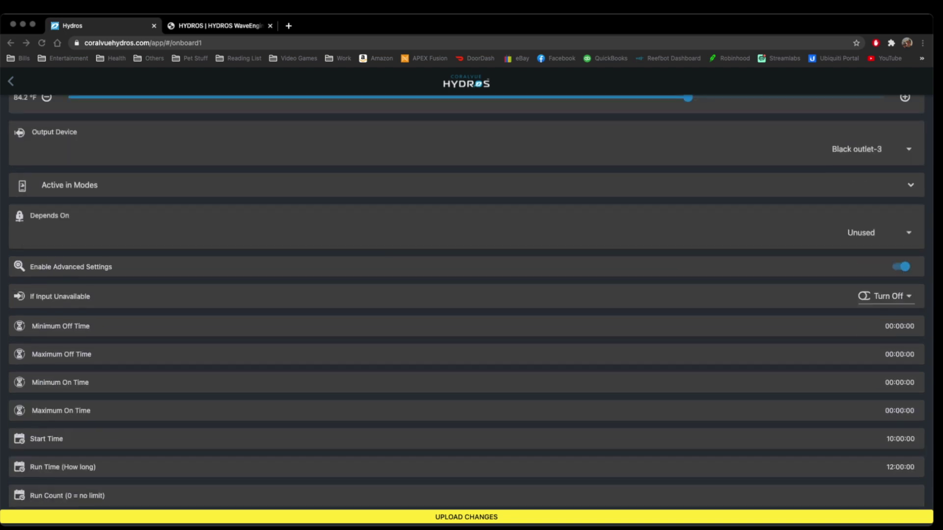
scroll(466, 295, "up", 3)
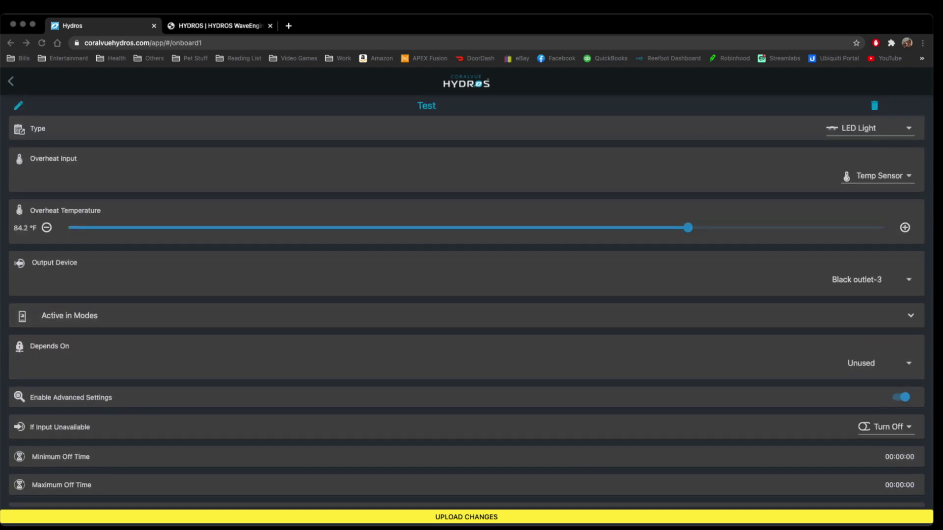
scroll(466, 294, "down", 4)
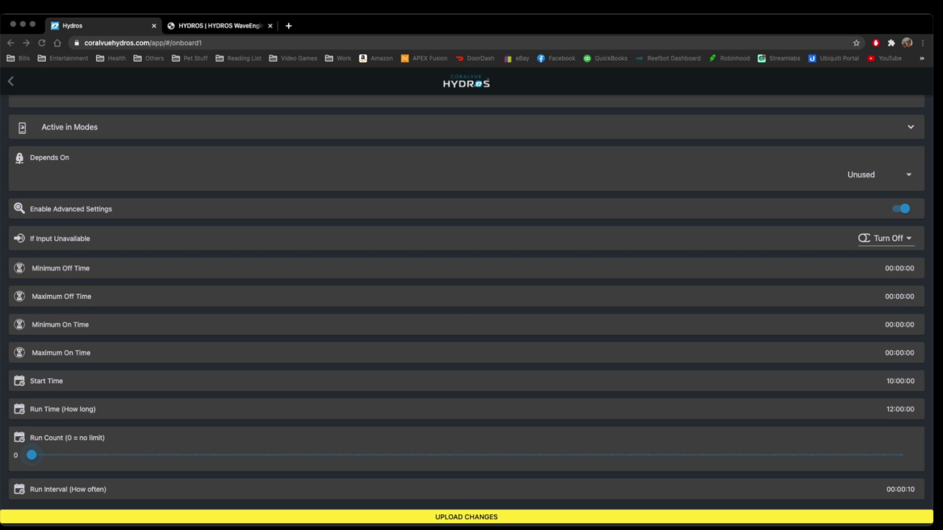
scroll(466, 294, "up", 4)
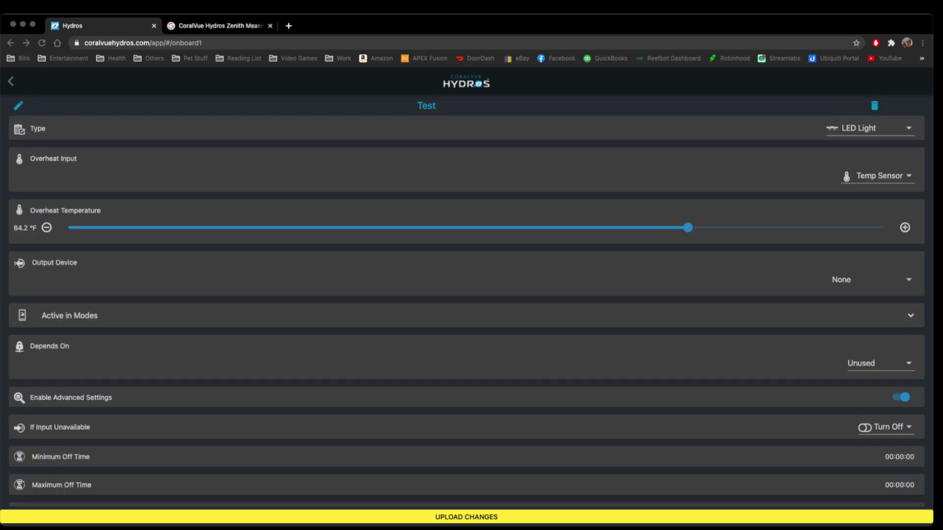
scroll(466, 295, "down", 4)
scroll(467, 295, "up", 4)
Change the Test output's type to Variable Light and look through its output device options
left_click(859, 128)
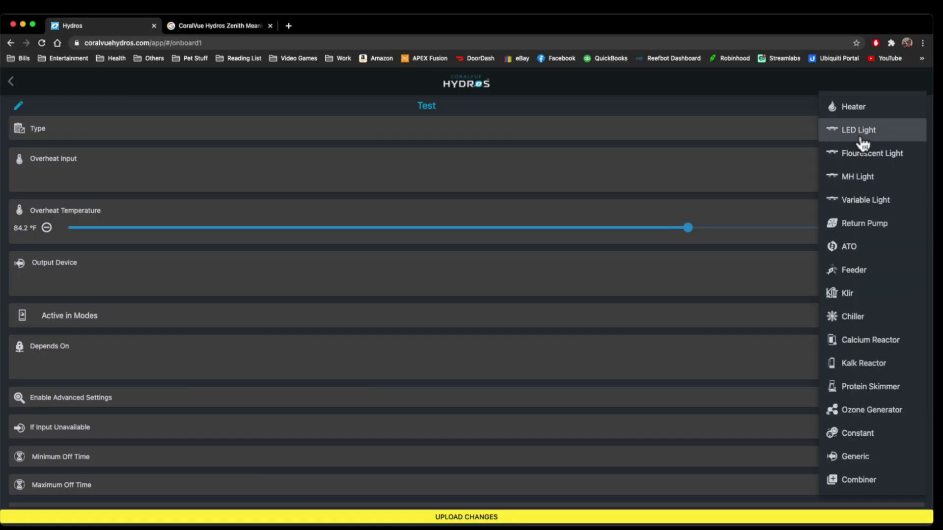
left_click(863, 201)
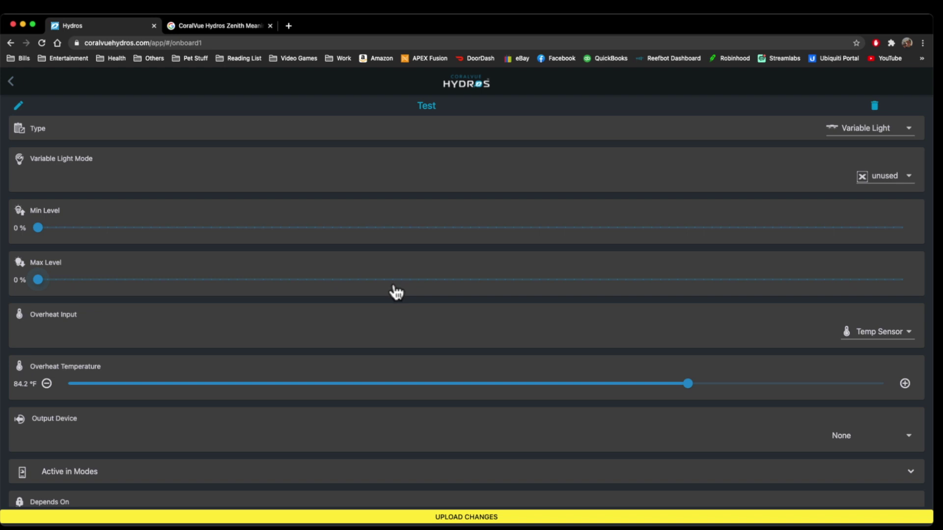
scroll(395, 293, "down", 1)
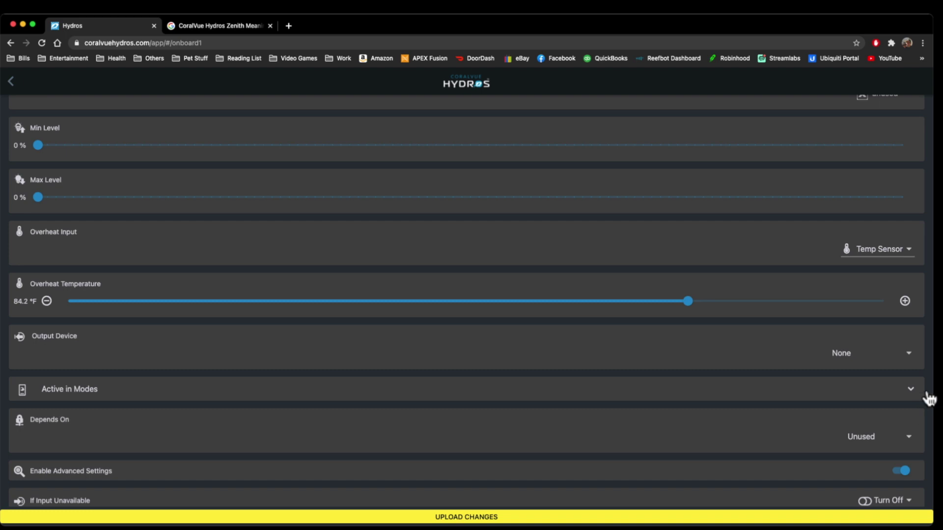
left_click(847, 352)
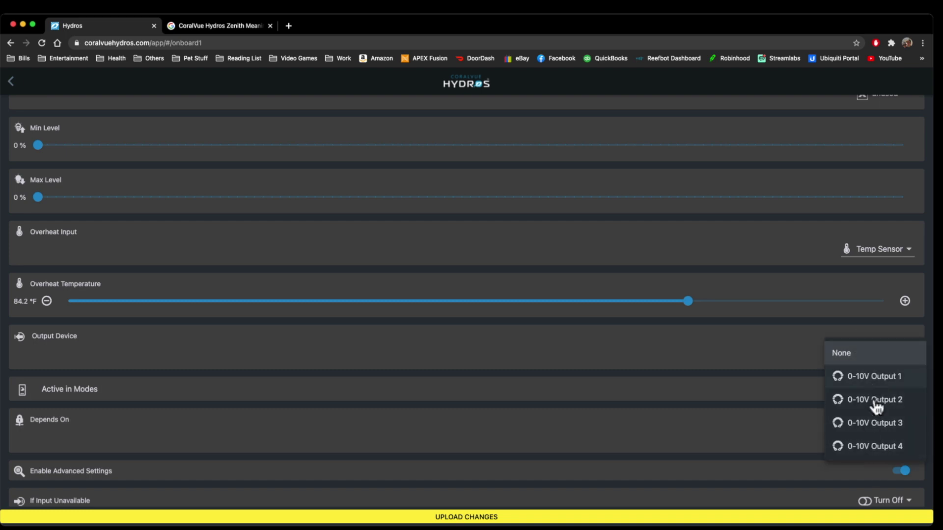
left_click(699, 350)
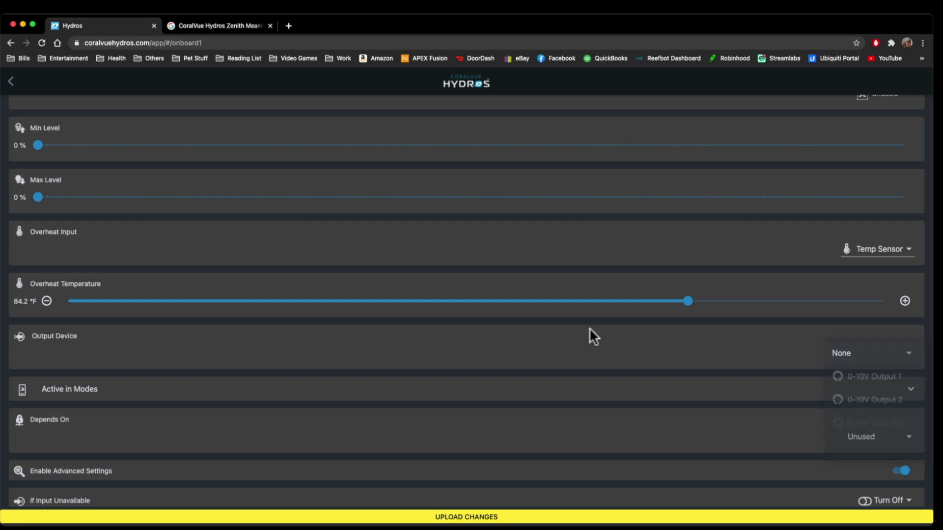
Set the variable light mode to slope and the max level to 4 %
scroll(641, 273, "up", 3)
left_click(887, 178)
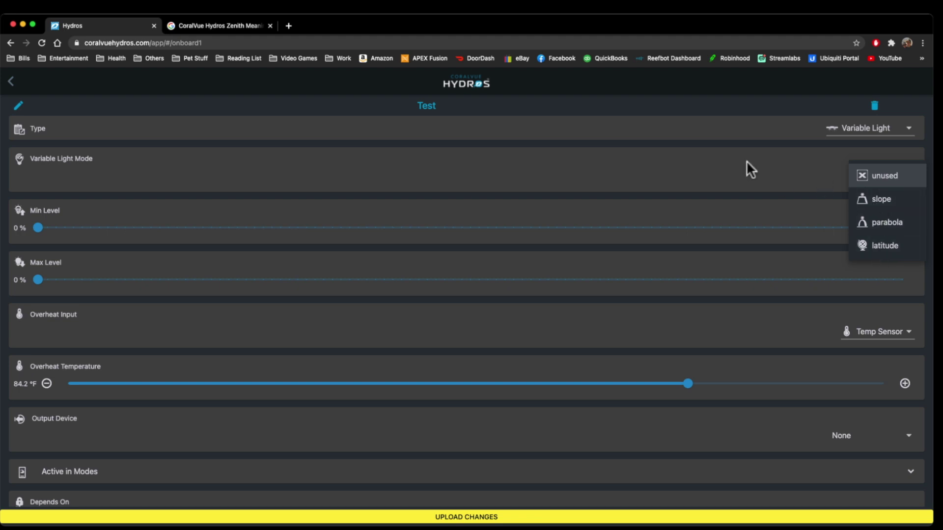
left_click(882, 202)
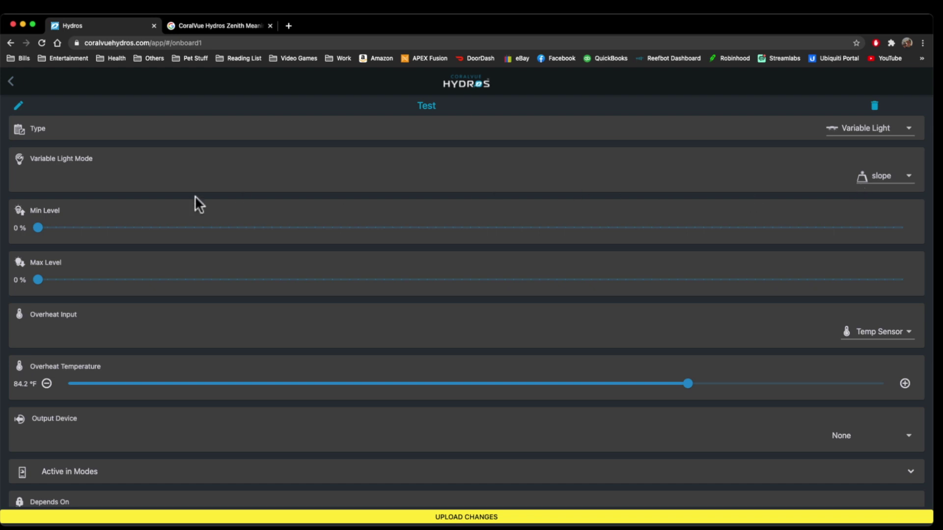
left_click_drag(38, 279, 73, 280)
Examine the slope mode's start time, run time and slope duration together with its light levels
scroll(336, 350, "down", 6)
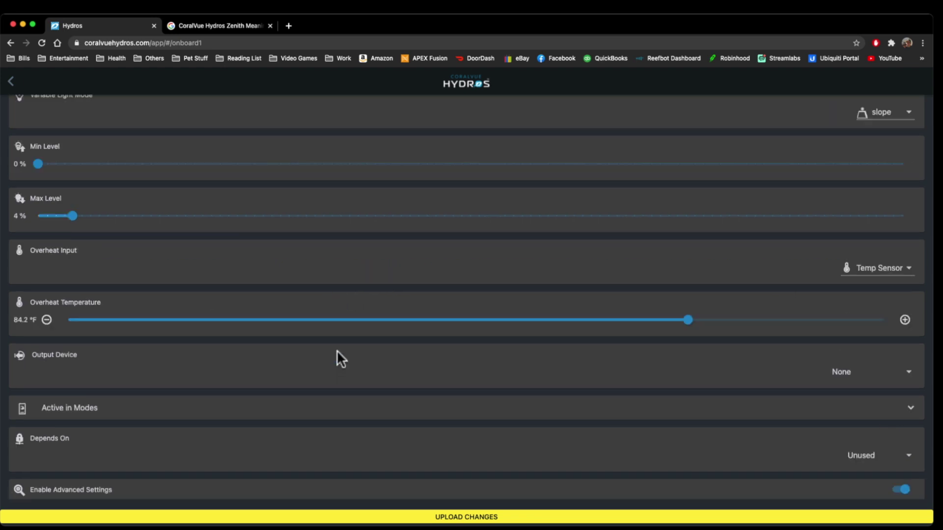
scroll(337, 350, "down", 2)
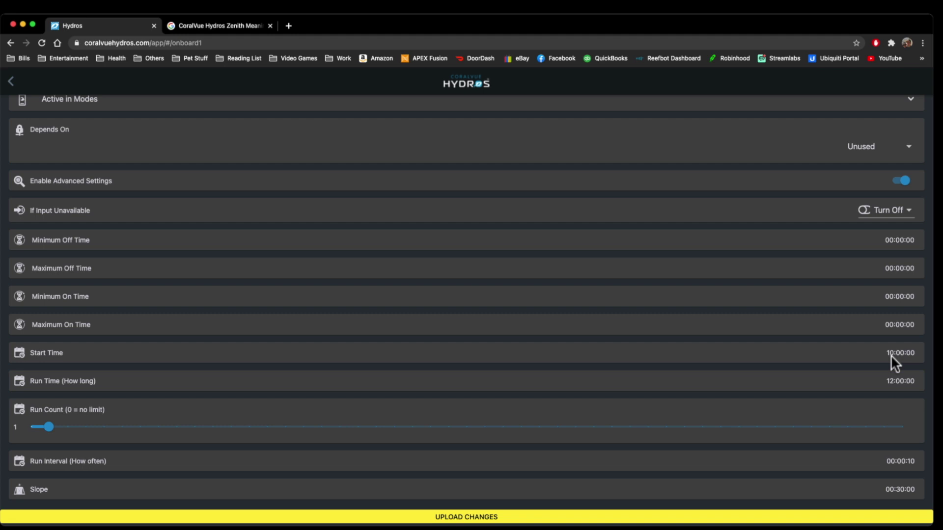
scroll(750, 323, "up", 8)
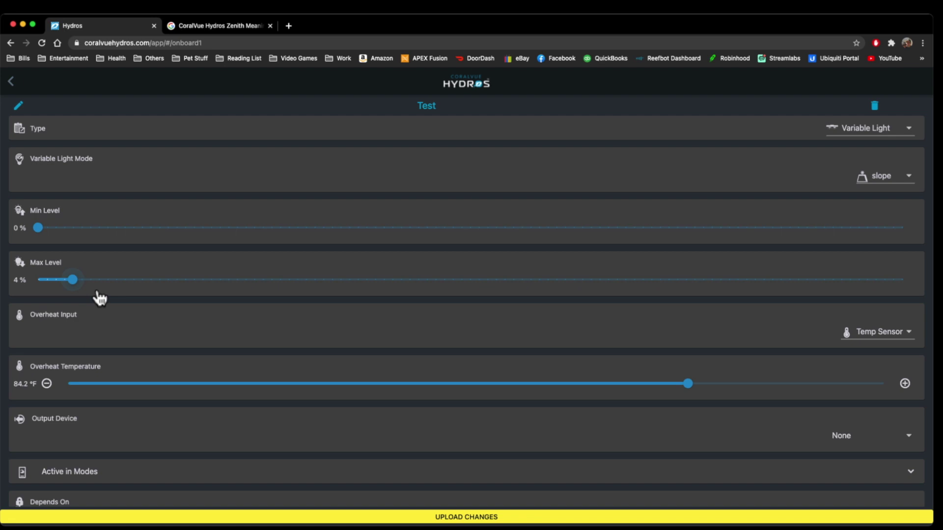
scroll(400, 375, "down", 8)
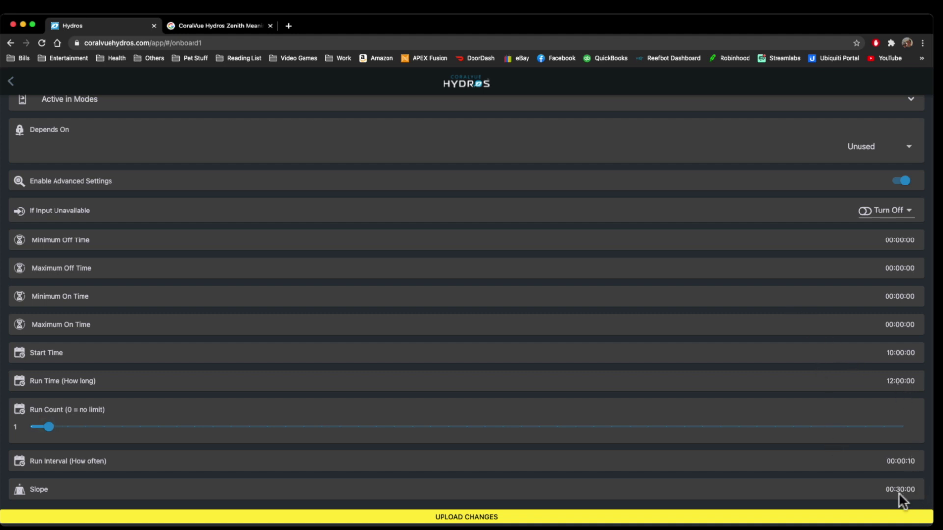
scroll(902, 492, "up", 8)
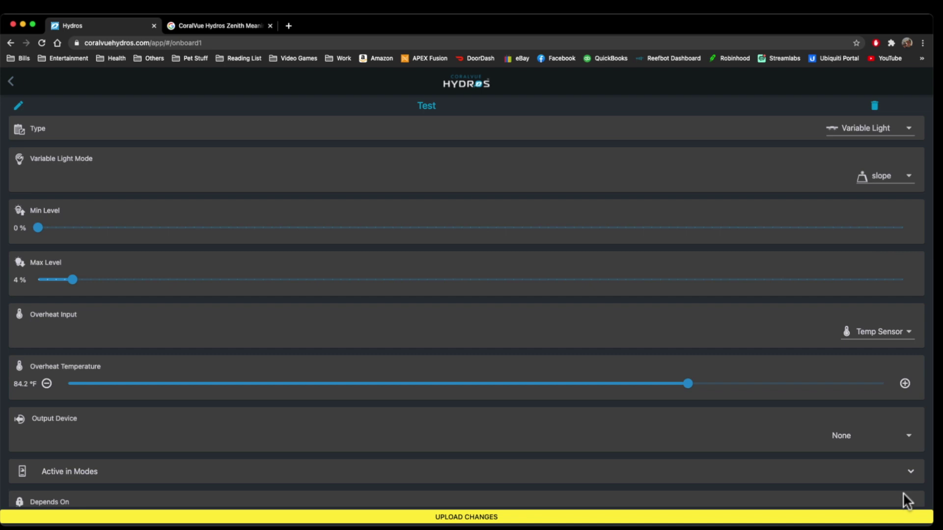
Change the variable light mode to parabola and review its levels and run schedule settings
left_click(894, 179)
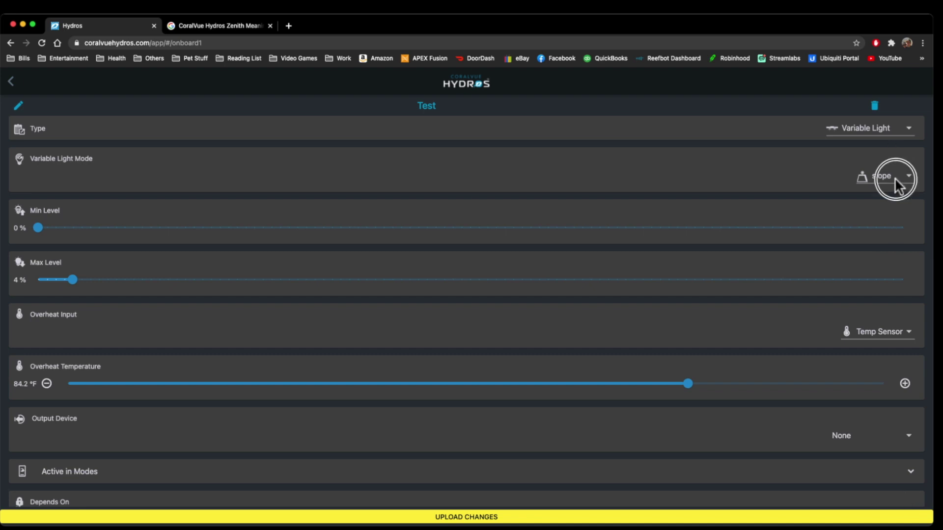
left_click(888, 206)
scroll(426, 353, "down", 7)
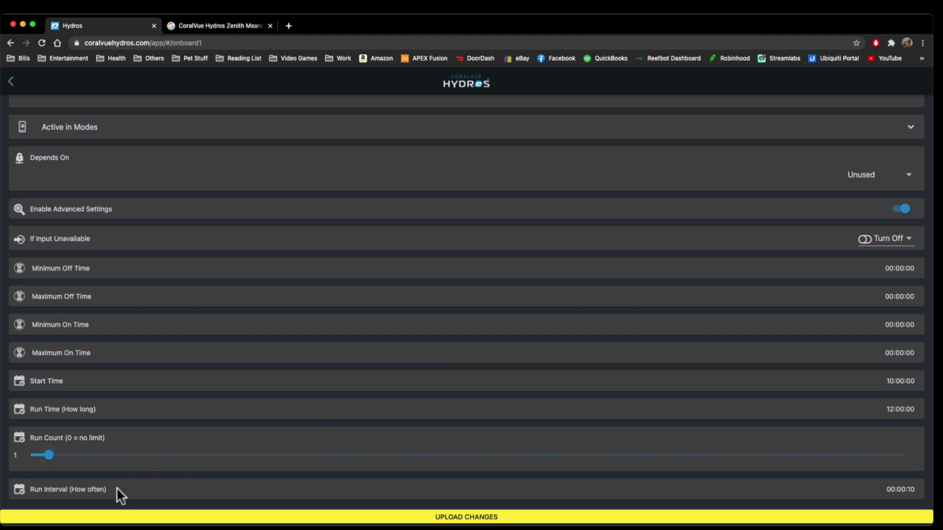
scroll(136, 470, "up", 8)
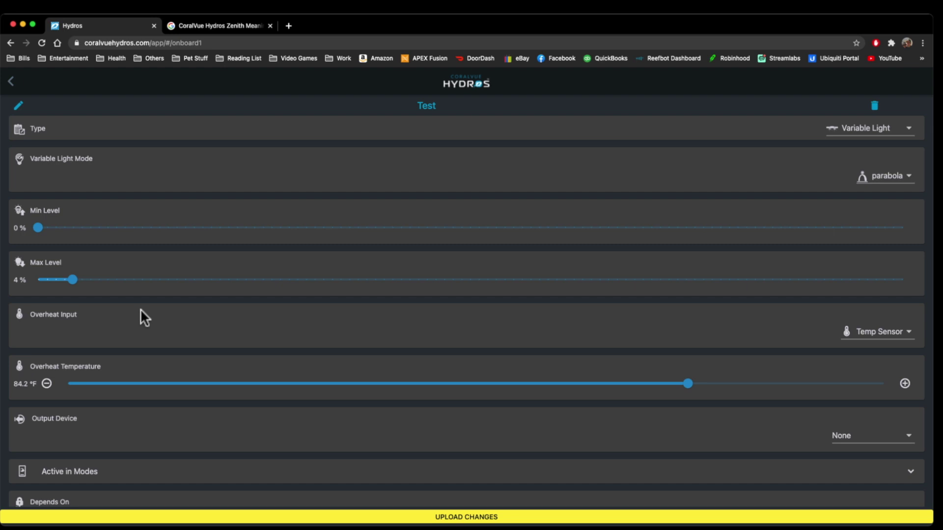
scroll(287, 344, "down", 7)
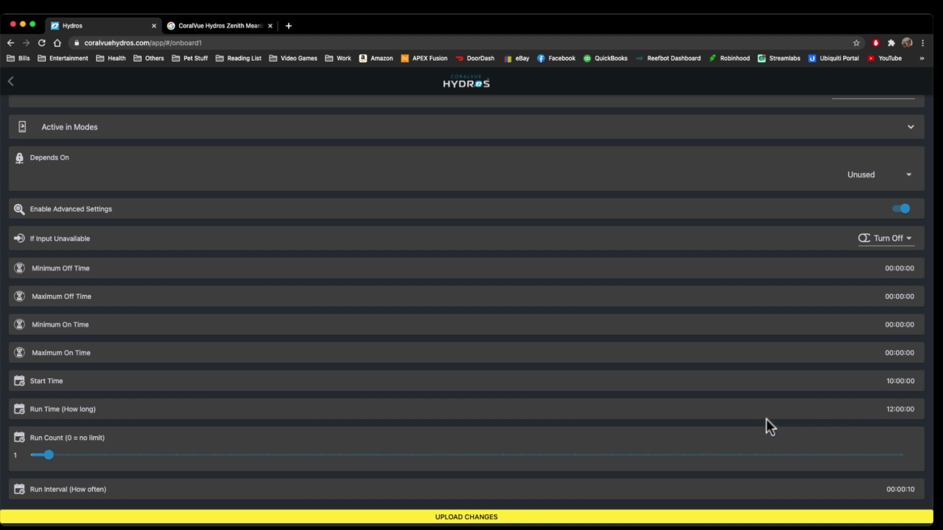
scroll(794, 446, "up", 7)
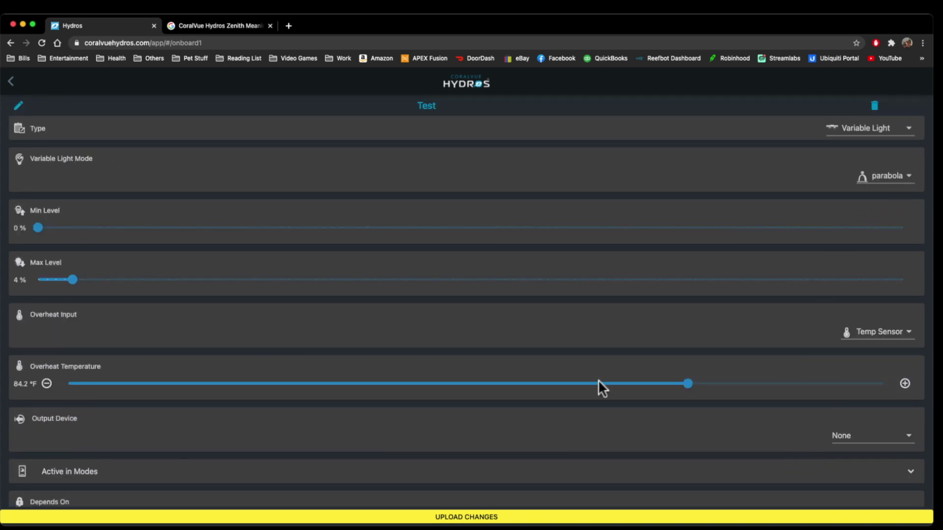
scroll(598, 381, "down", 7)
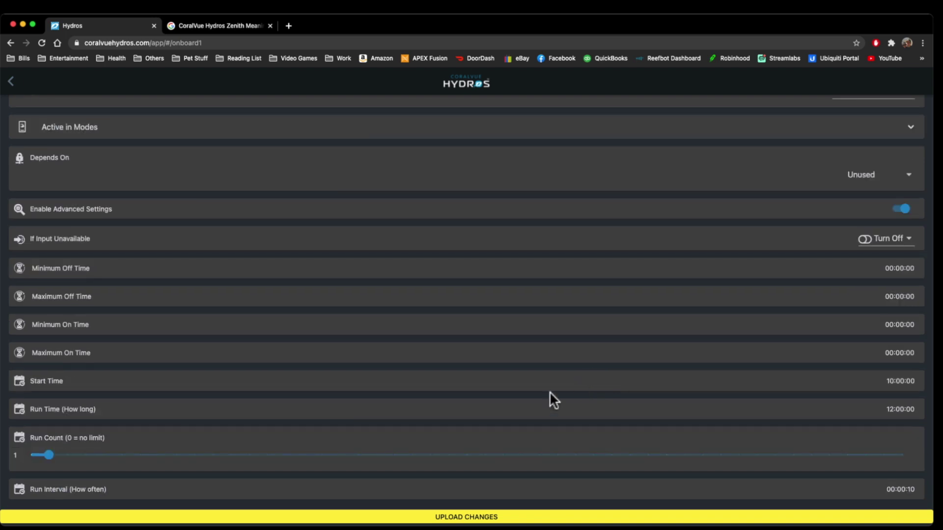
scroll(550, 391, "up", 7)
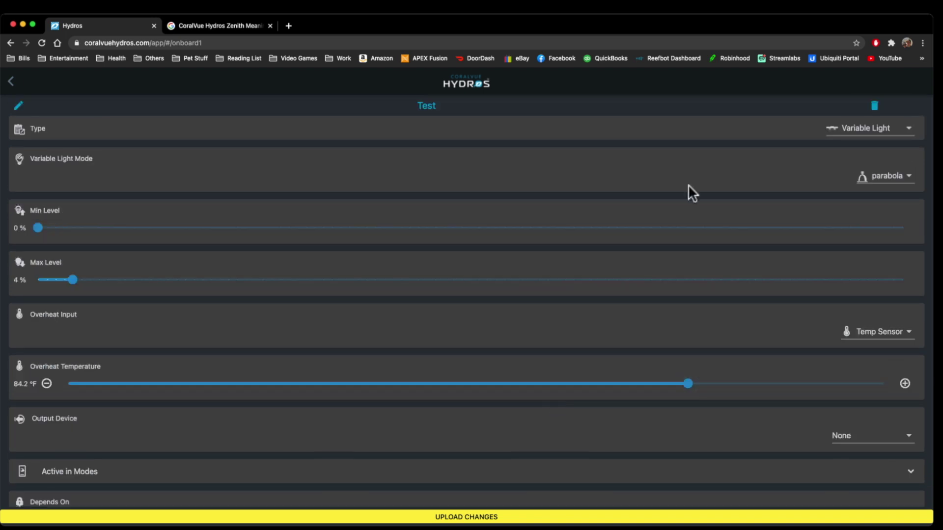
Set the variable light mode to latitude with a latitude of 19.9° and review its advanced settings down to Zenith
left_click(897, 178)
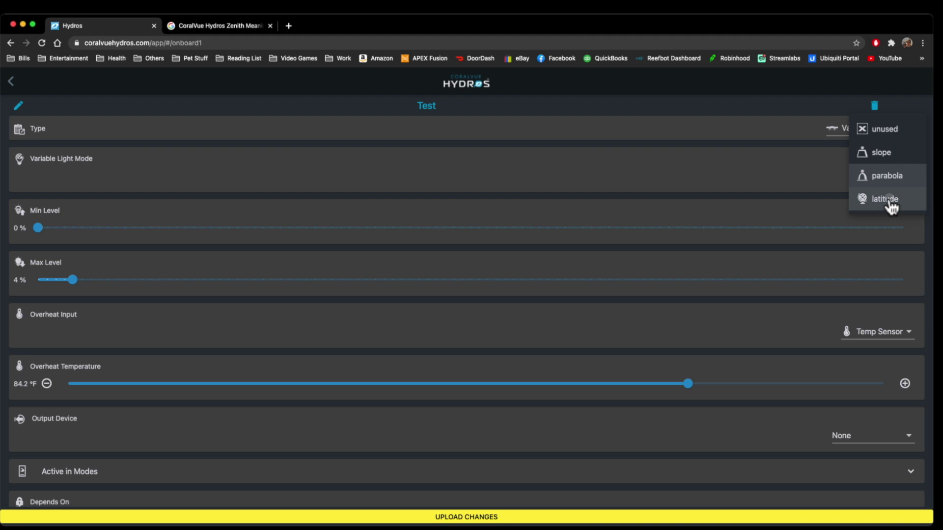
left_click(889, 198)
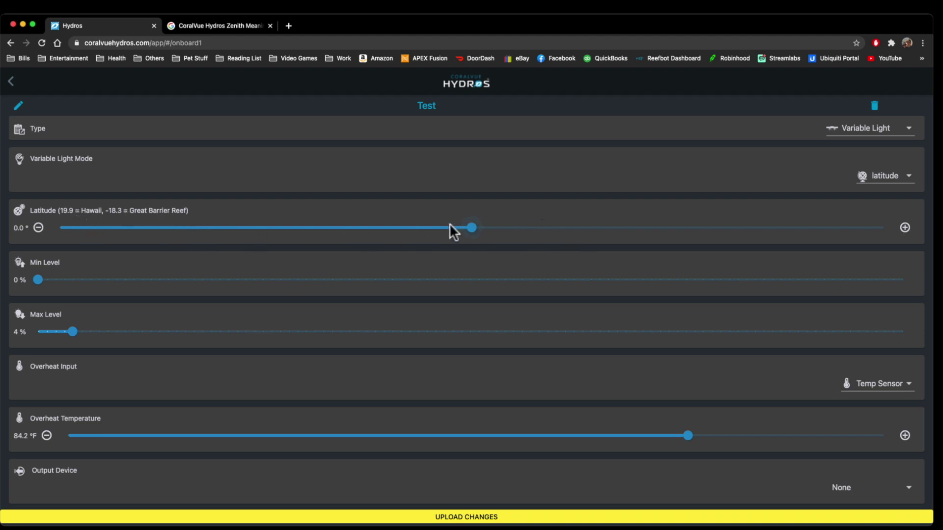
left_click_drag(471, 236, 564, 231)
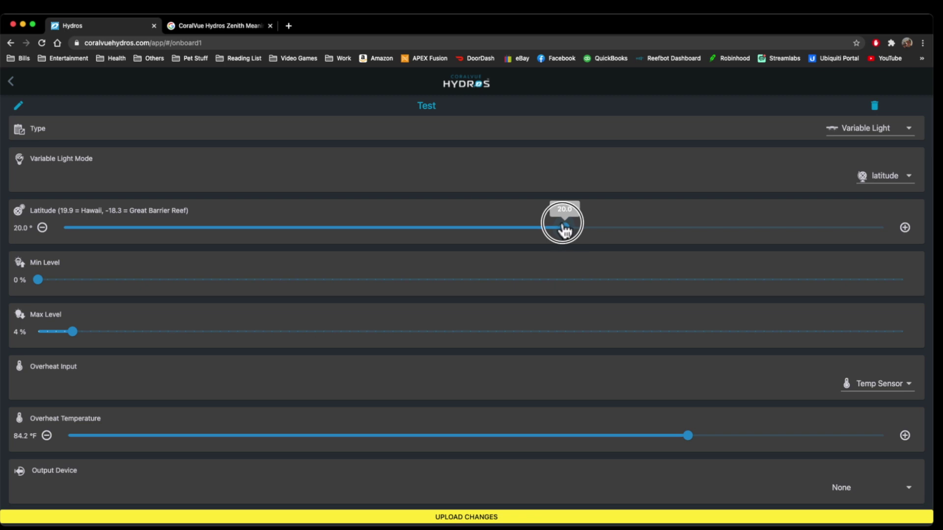
left_click_drag(563, 231, 564, 230)
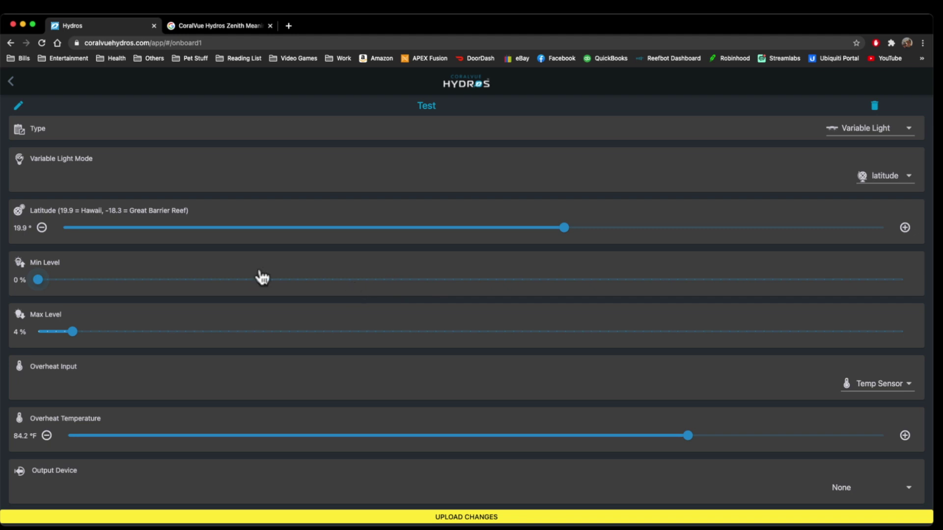
scroll(270, 321, "down", 6)
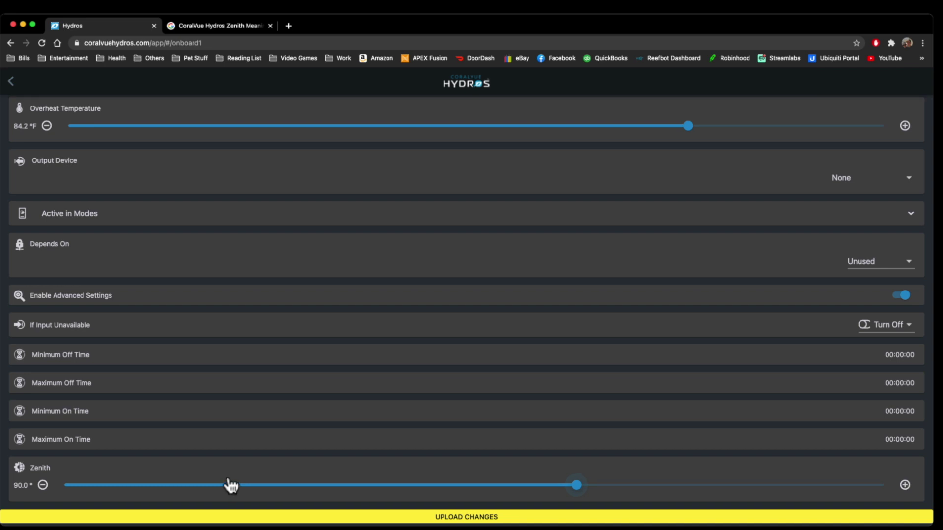
scroll(230, 486, "up", 5)
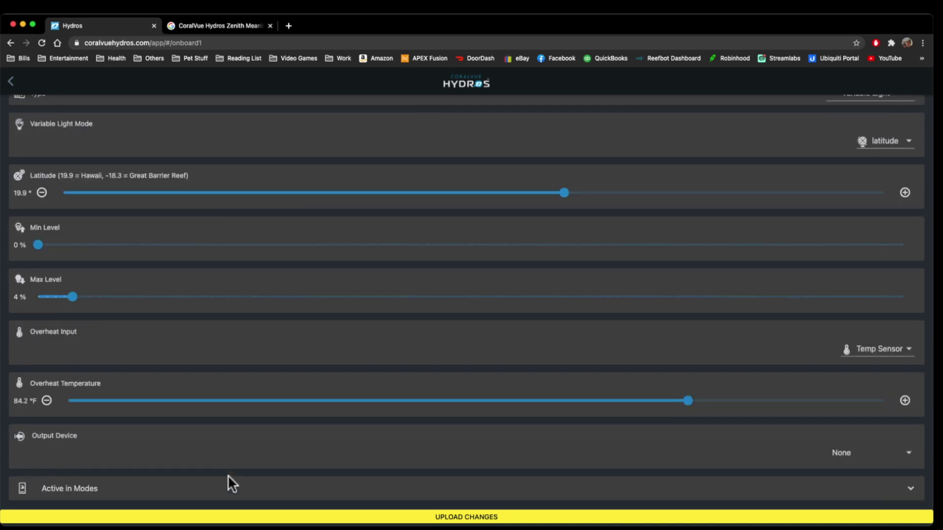
scroll(225, 471, "down", 6)
scroll(326, 446, "up", 7)
scroll(326, 439, "down", 1)
scroll(316, 442, "up", 2)
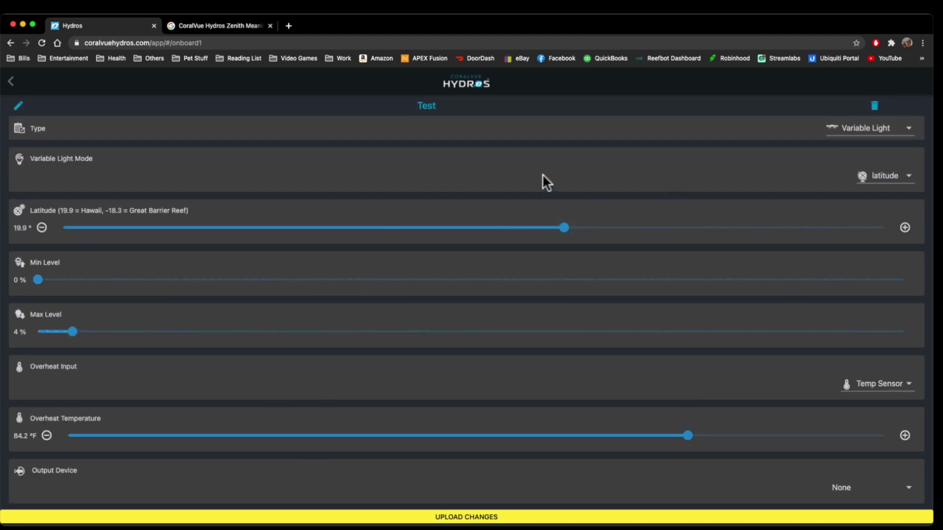
Change the Test output's type to Return Pump, using Leak Detection as leak input and Black outlet-3 as output device
left_click(872, 129)
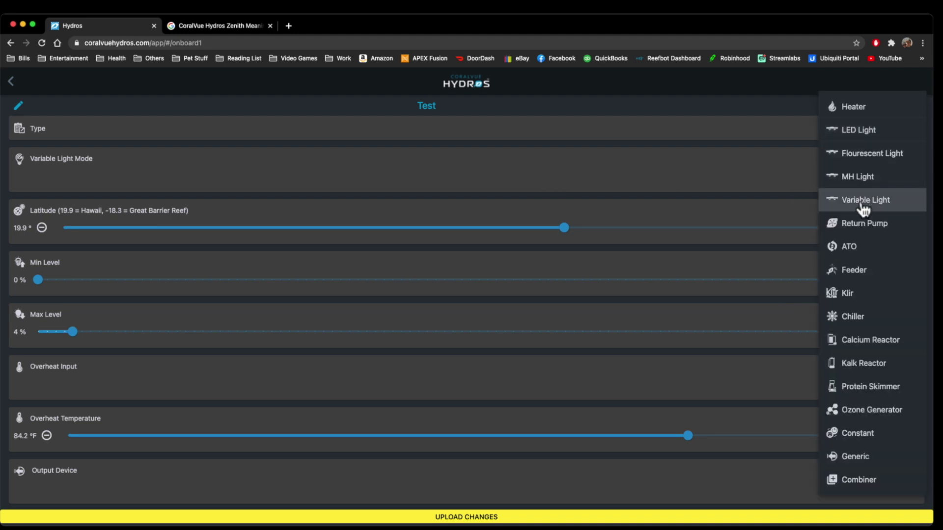
left_click(862, 225)
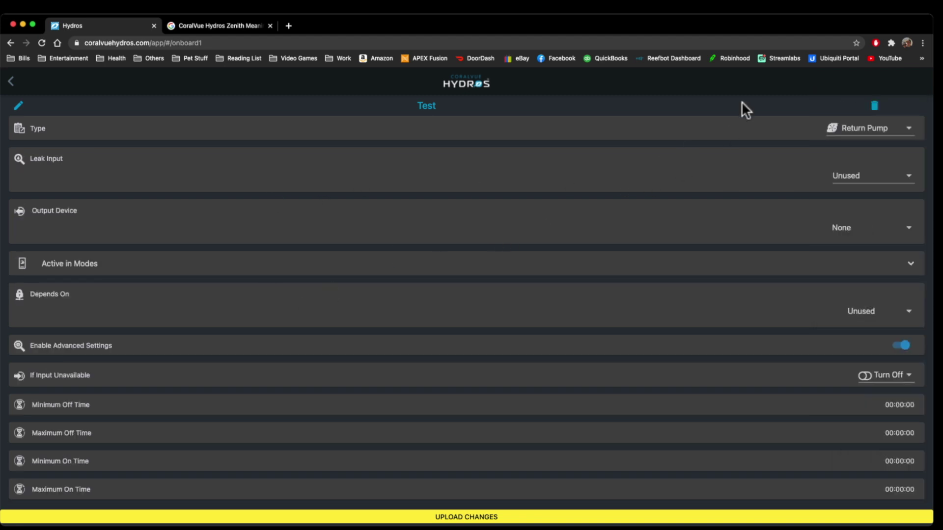
left_click(893, 181)
left_click(882, 201)
left_click(857, 227)
left_click(873, 348)
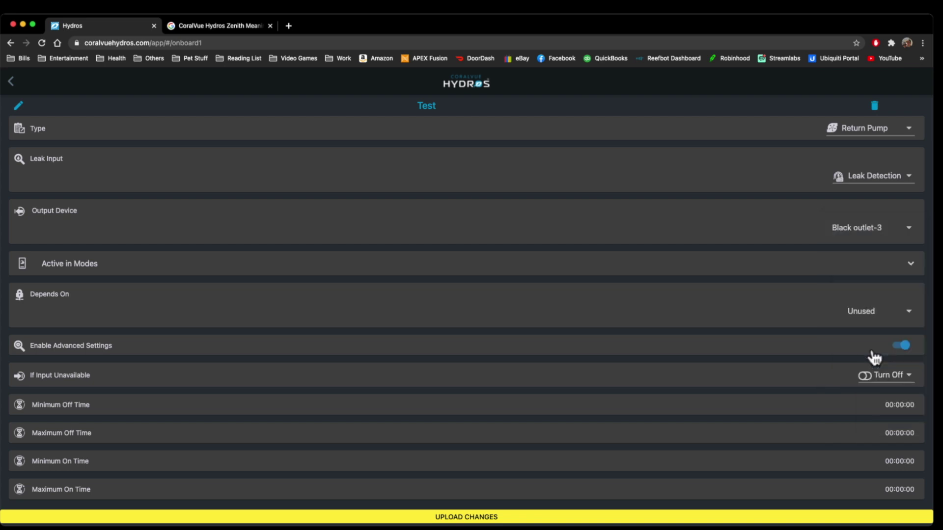
Review the return pump's active modes and the outputs it can depend on
left_click(870, 274)
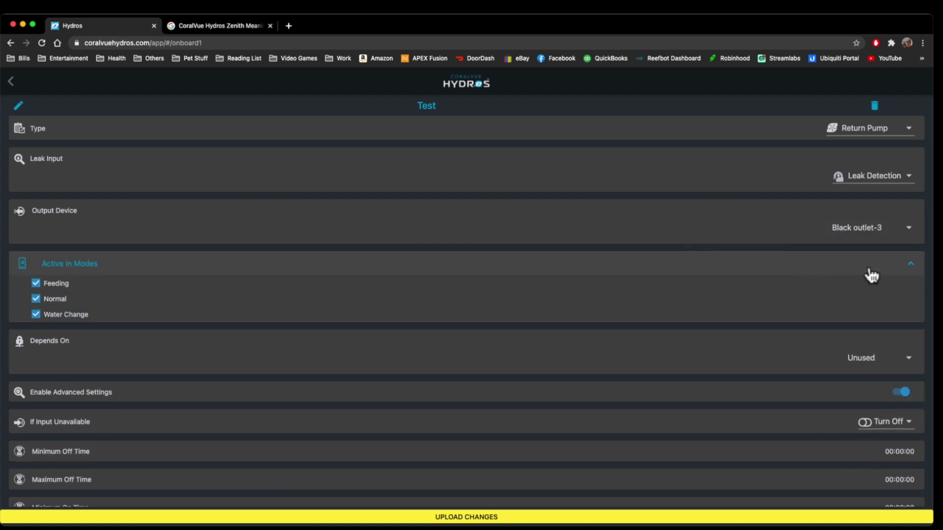
left_click(871, 275)
left_click(873, 309)
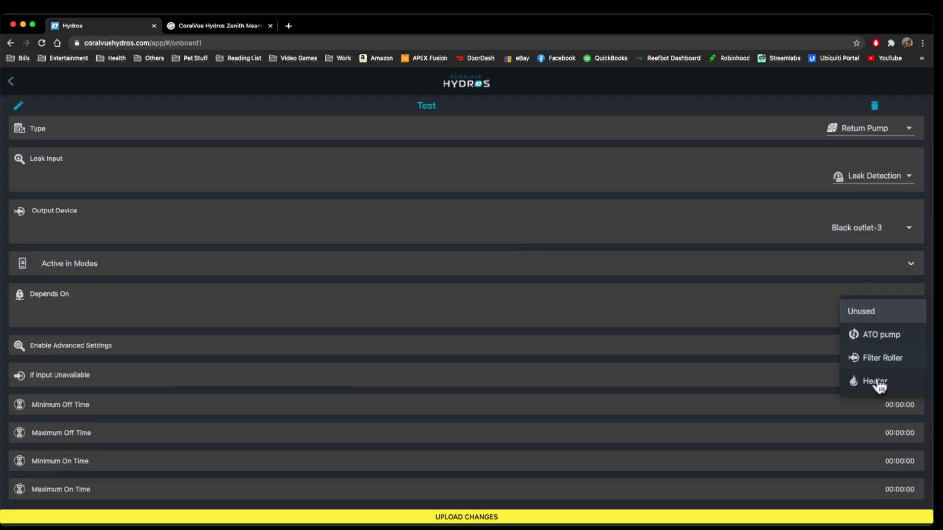
left_click(759, 311)
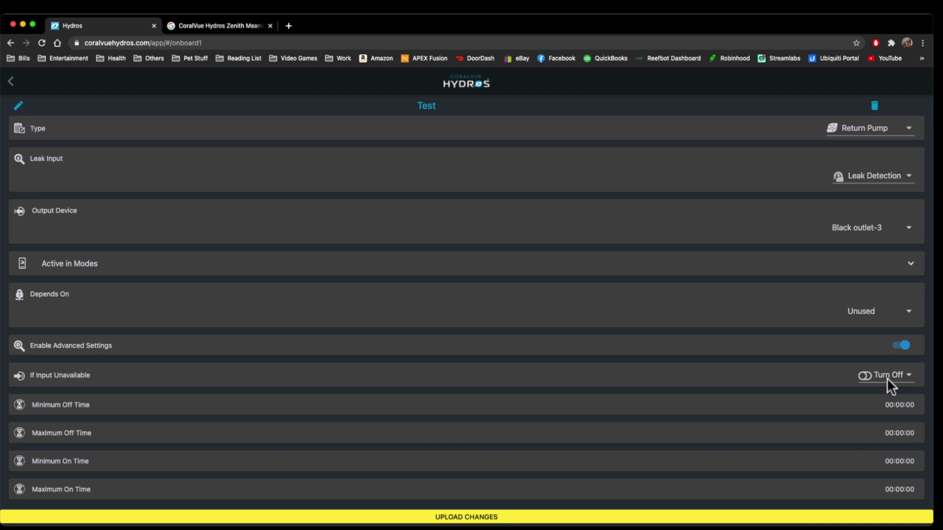
Change the Test output's type to ATO with Water Lvl as level input and Black outlet-3 as output device
left_click(881, 131)
left_click(874, 241)
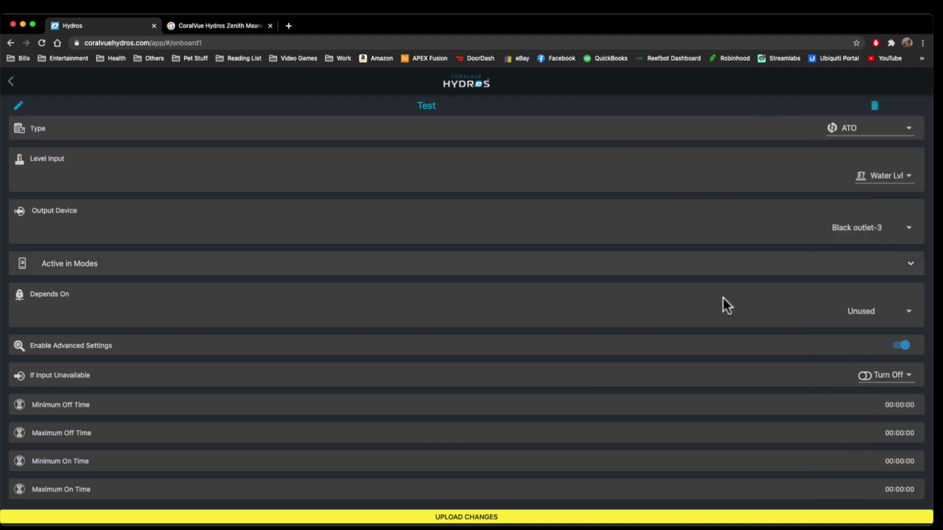
left_click(888, 177)
left_click(883, 184)
left_click(890, 227)
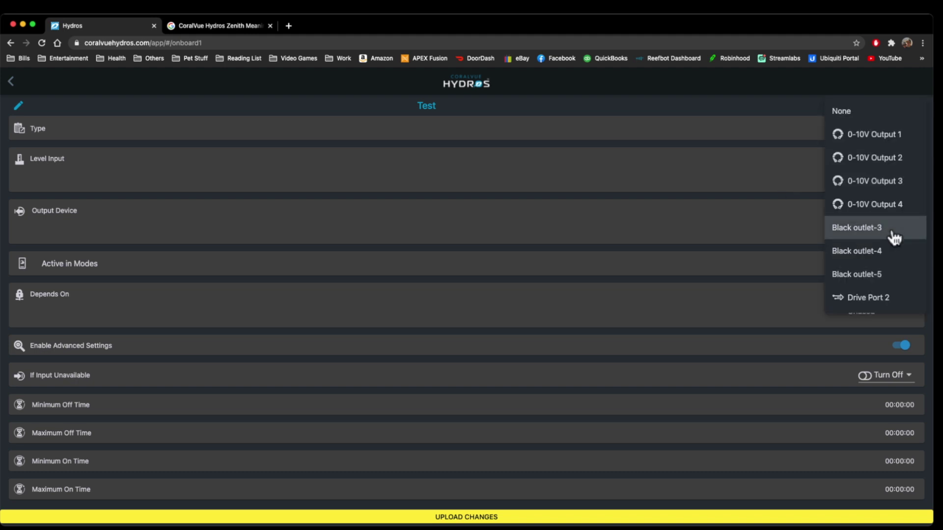
left_click(860, 234)
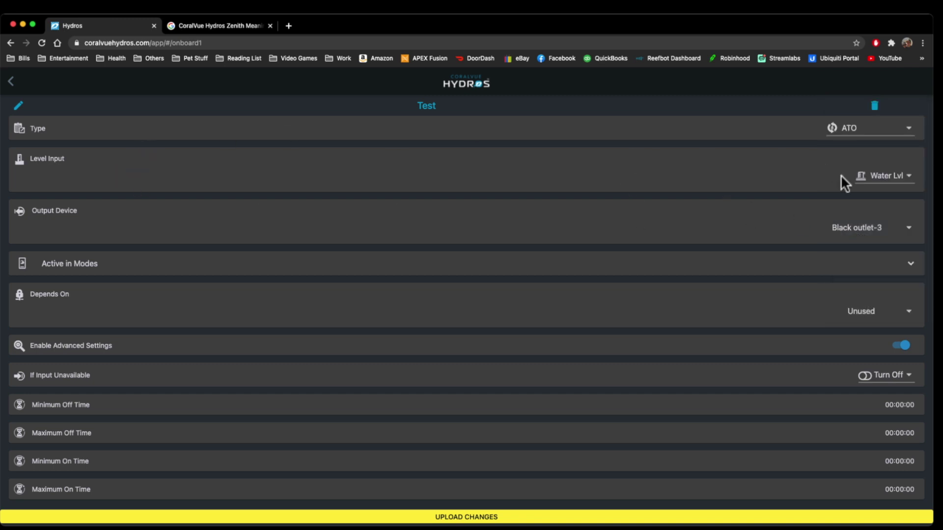
Review the ATO output's device choices and its active modes
left_click(857, 225)
left_click(868, 234)
left_click(873, 273)
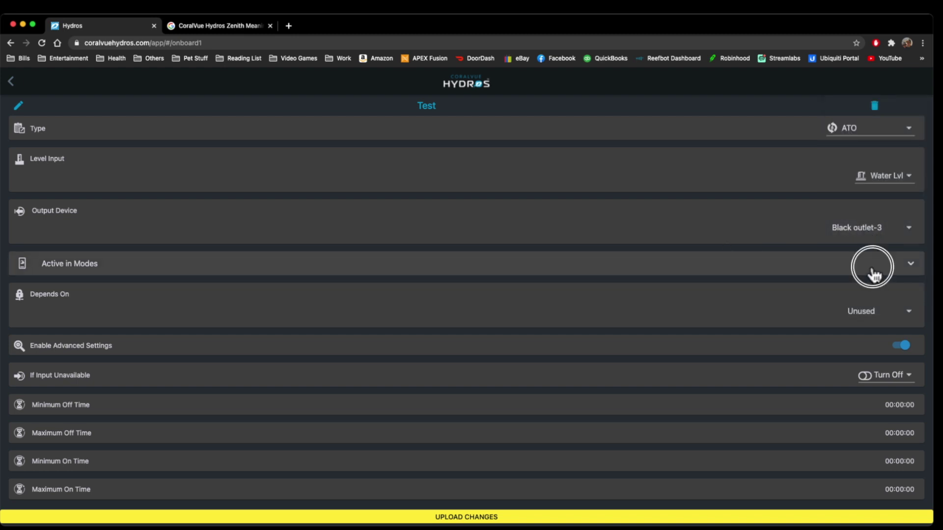
left_click(874, 273)
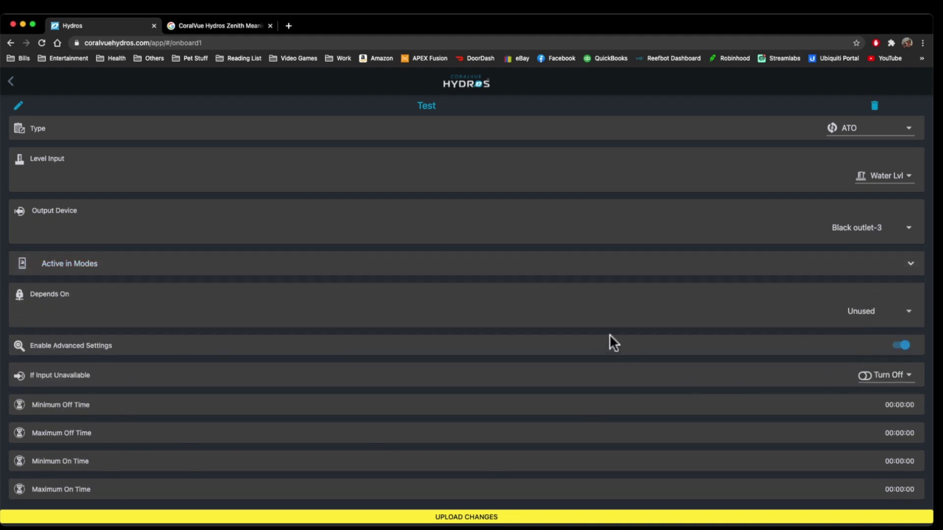
Change the Test output's type to Feeder with 2 feedings, 1 rotation per feeding and Black outlet-3 as output device
left_click(865, 128)
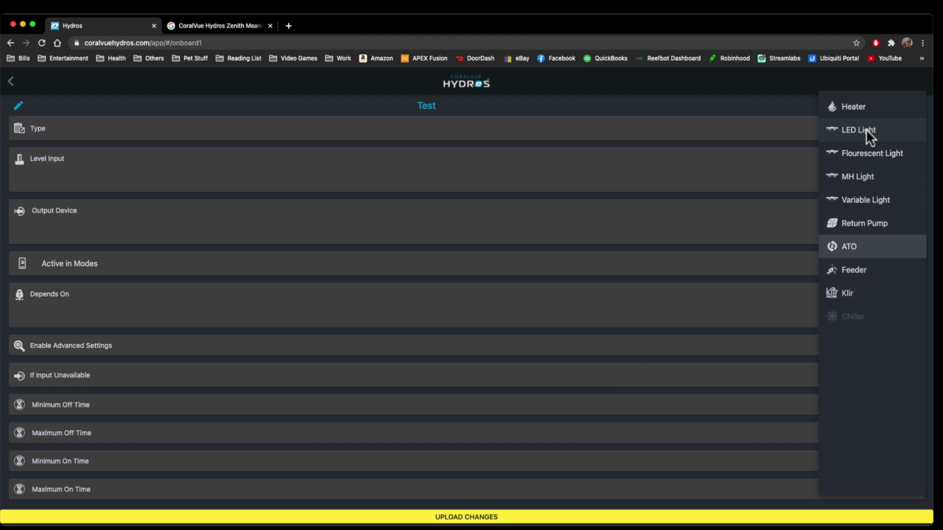
left_click(852, 272)
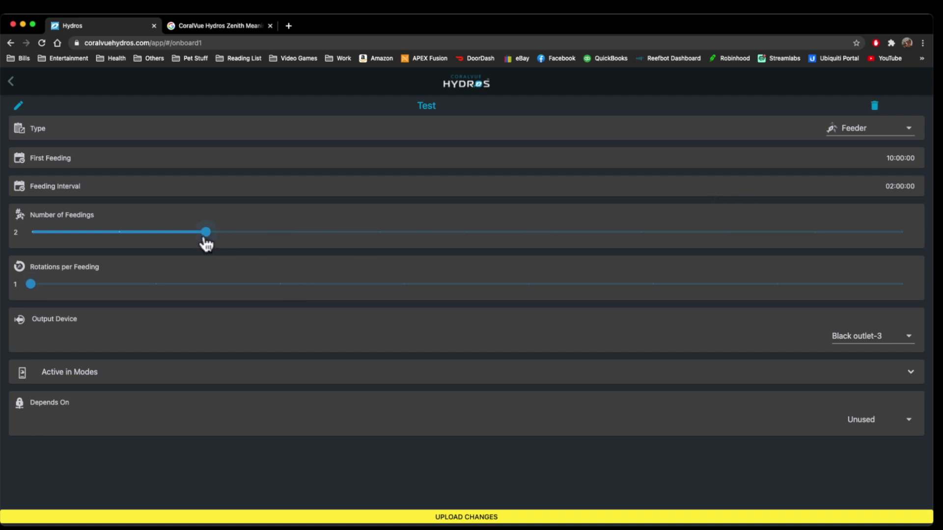
mouse_move(207, 244)
left_mouse_down()
mouse_move(96, 246)
mouse_move(214, 237)
left_mouse_up()
left_click_drag(31, 287, 13, 301)
left_click(883, 340)
left_click(883, 344)
Change the Test output's type to Klir and enable its advanced settings
left_click(871, 128)
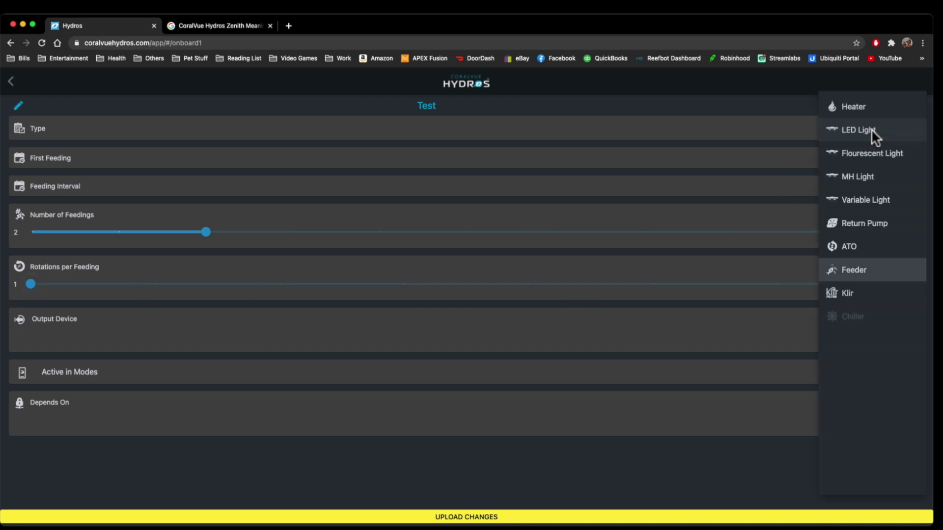
left_click(848, 293)
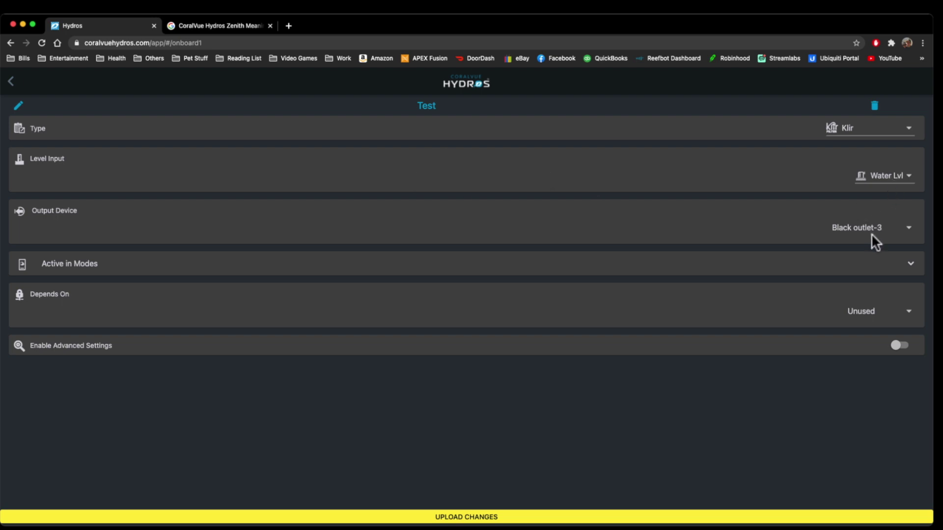
left_click(891, 342)
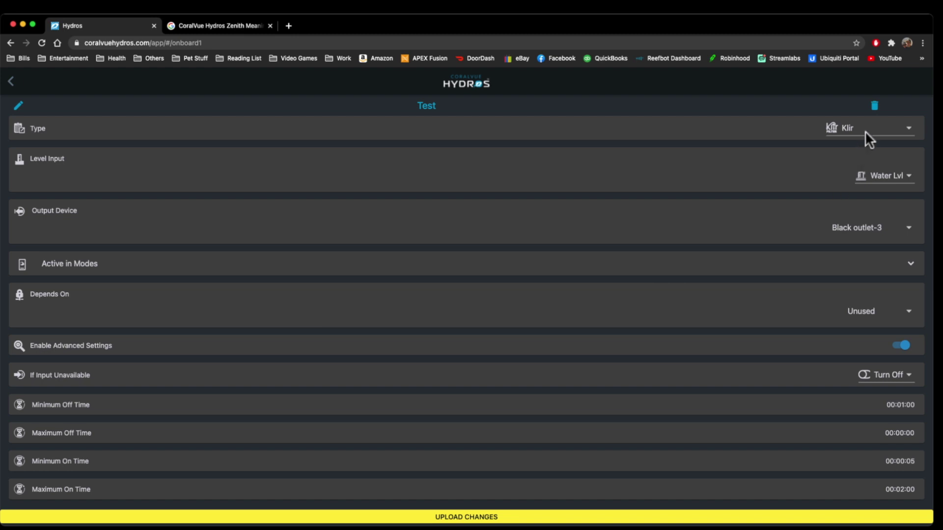
left_click(907, 126)
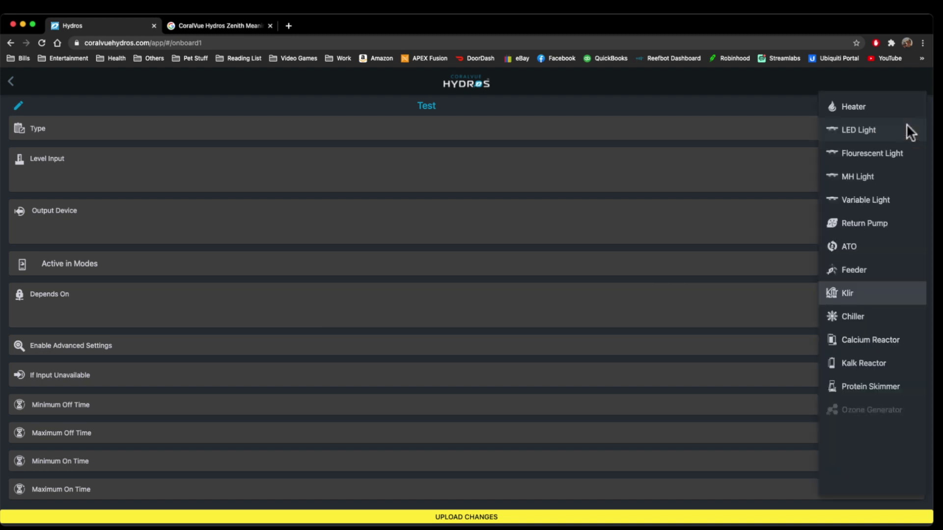
left_click(847, 295)
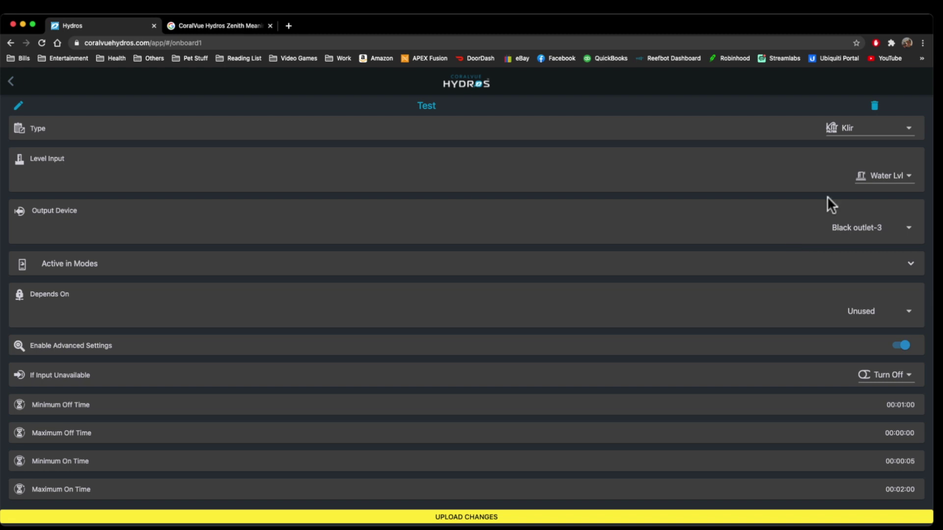
Change the Test output's type to Chiller with an off temperature of 77.2 °F and Run Past Max On Time enabled
left_click(872, 128)
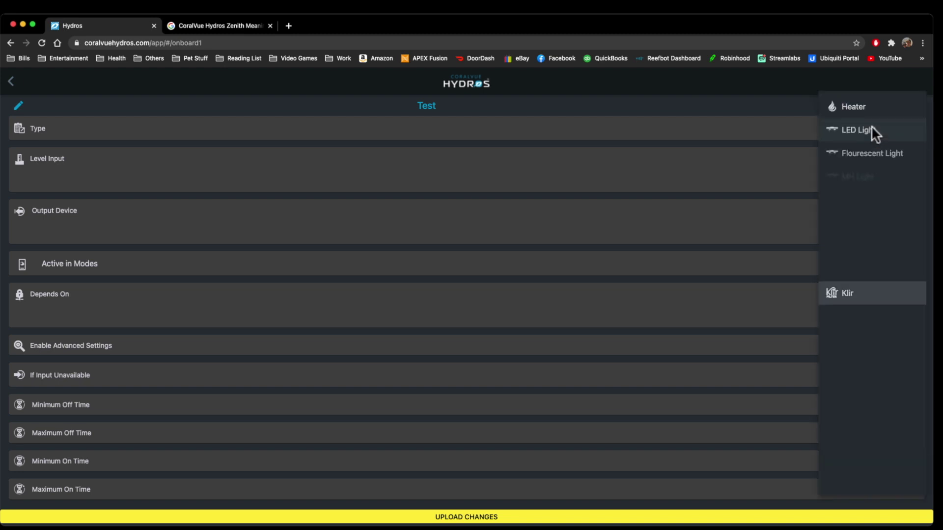
left_click(857, 321)
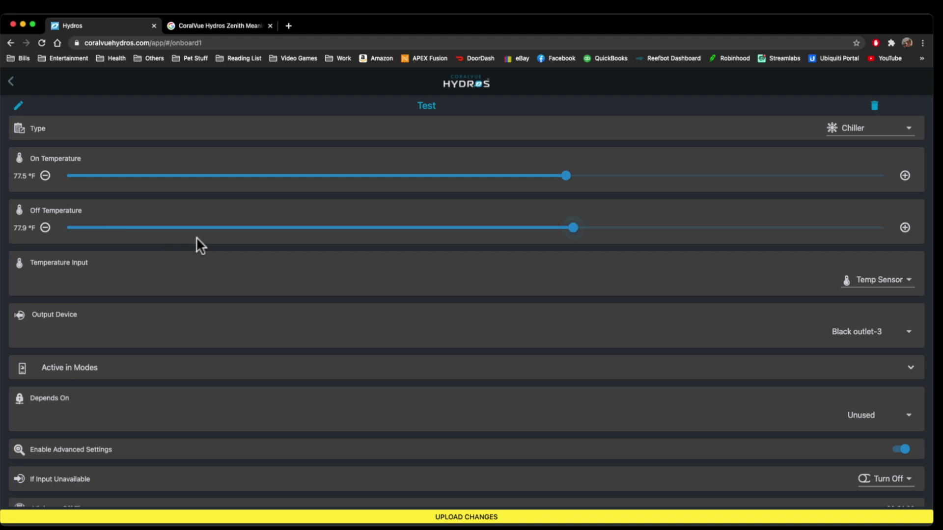
scroll(245, 321, "down", 3)
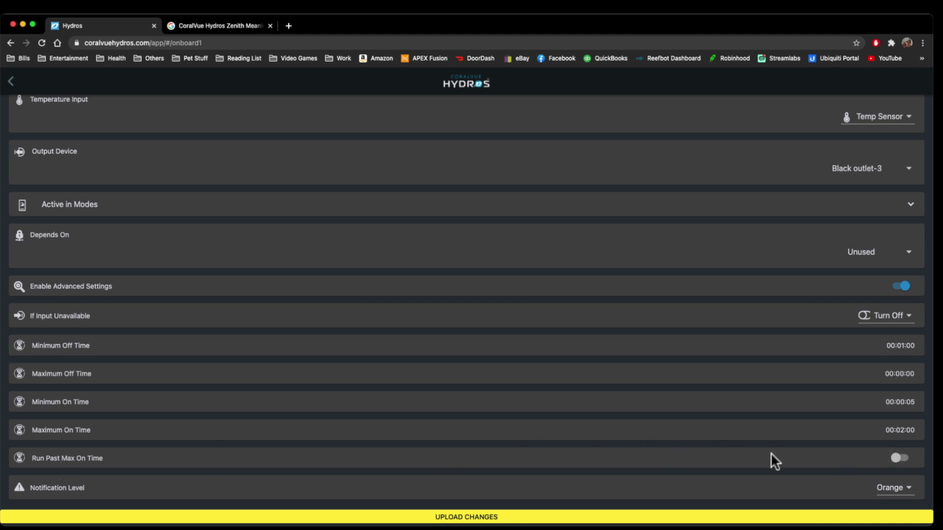
left_click(898, 458)
scroll(629, 403, "up", 3)
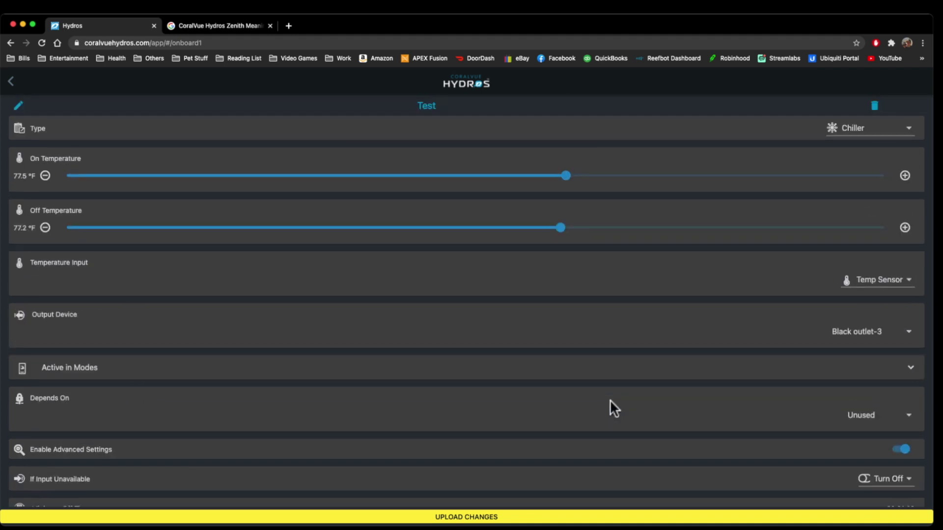
Examine the chiller's notification level options alongside its on and off temperatures
scroll(437, 413, "down", 3)
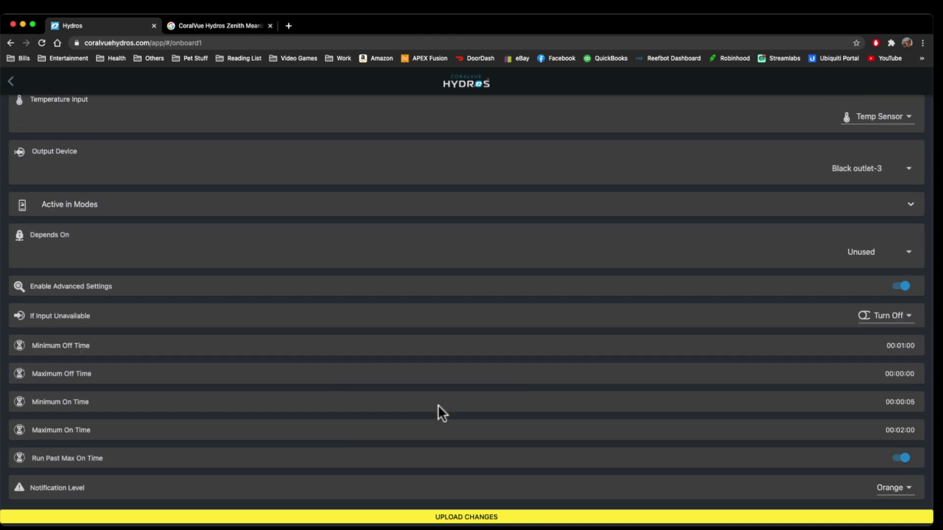
left_click(892, 492)
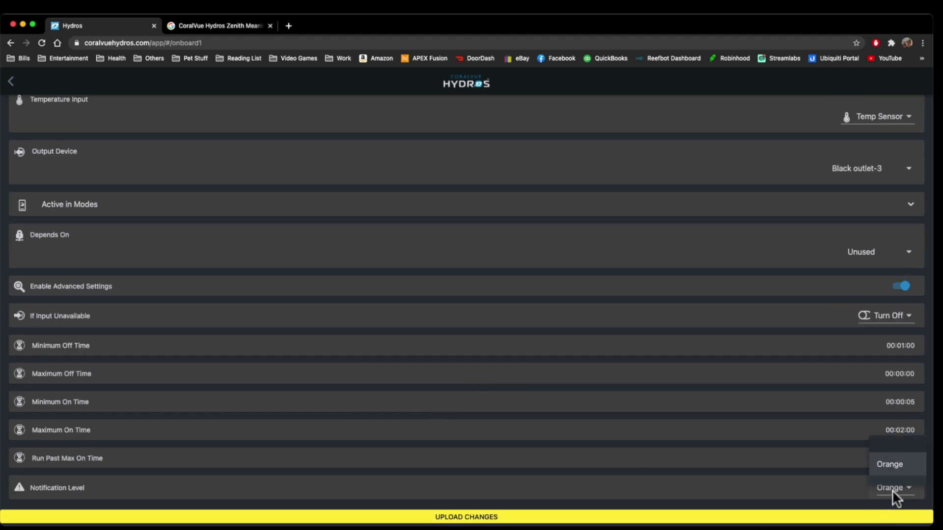
left_click(889, 466)
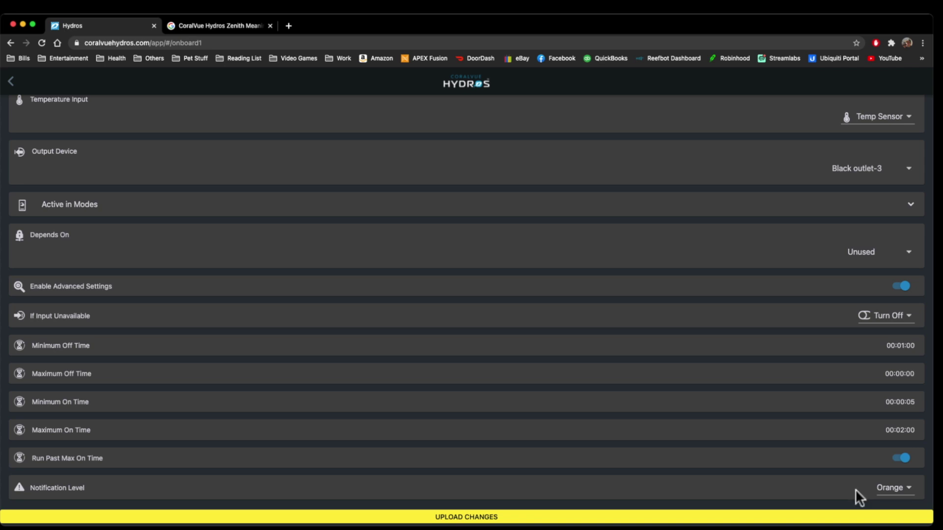
scroll(855, 488, "up", 3)
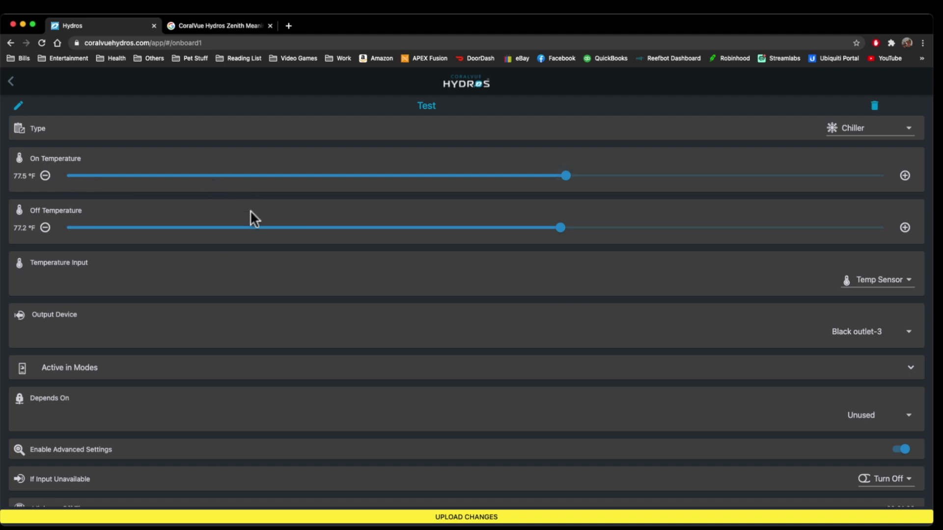
scroll(851, 457, "down", 3)
left_click(898, 489)
left_click(892, 464)
scroll(810, 436, "up", 3)
Change the Test output's type to Calcium Reactor
left_click(860, 136)
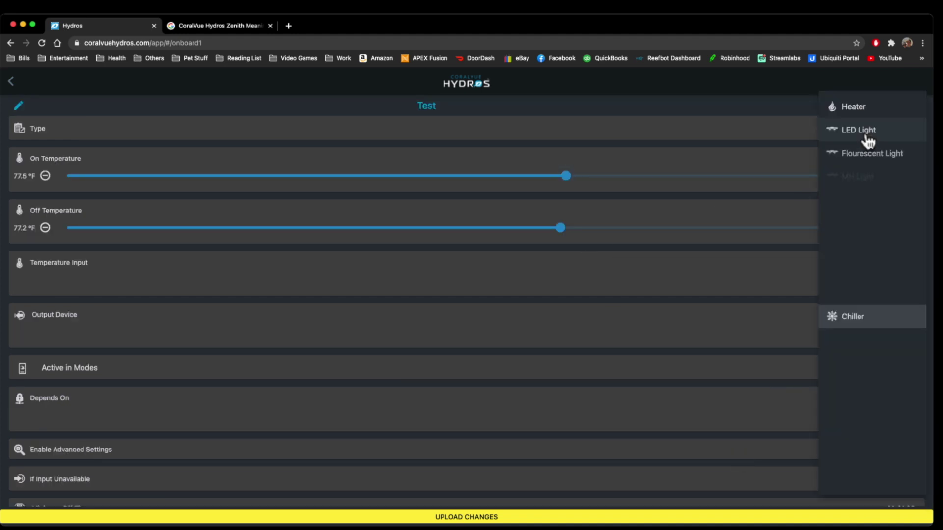
left_click(871, 341)
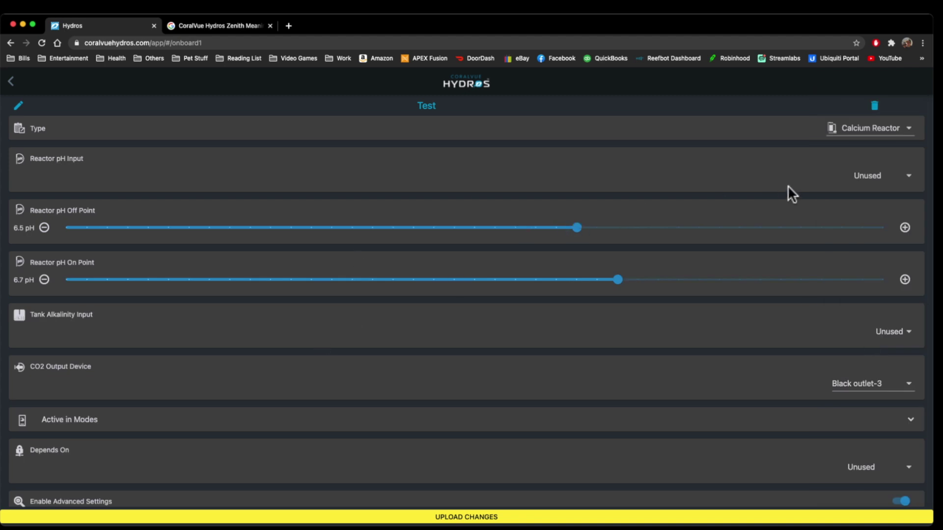
Set the Calcium Reactor's pH input to PH Probe and review its dependency options and CO2 timing settings
left_click(885, 179)
left_click(885, 198)
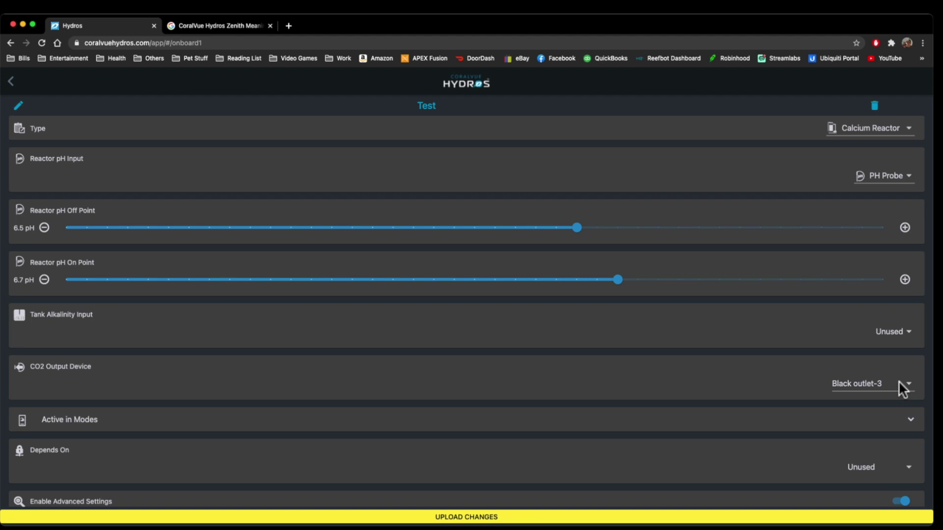
scroll(902, 388, "down", 5)
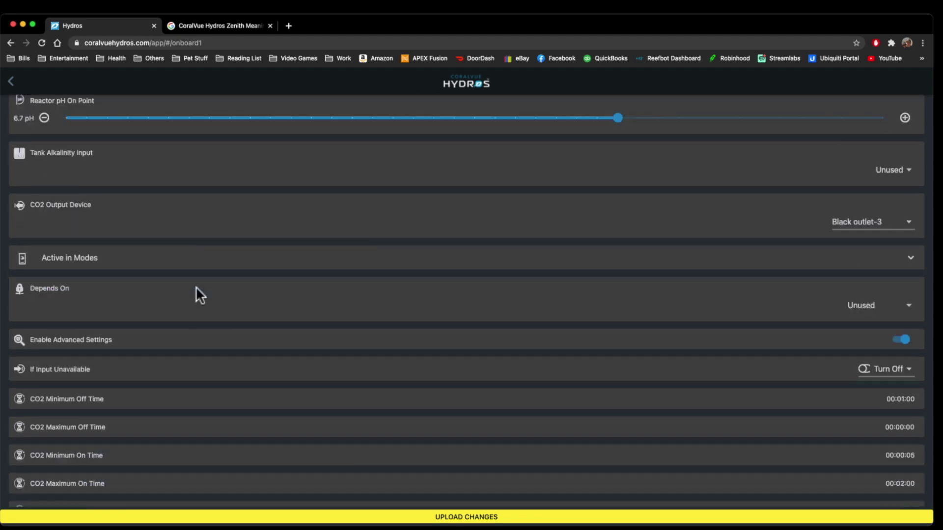
scroll(199, 295, "up", 2)
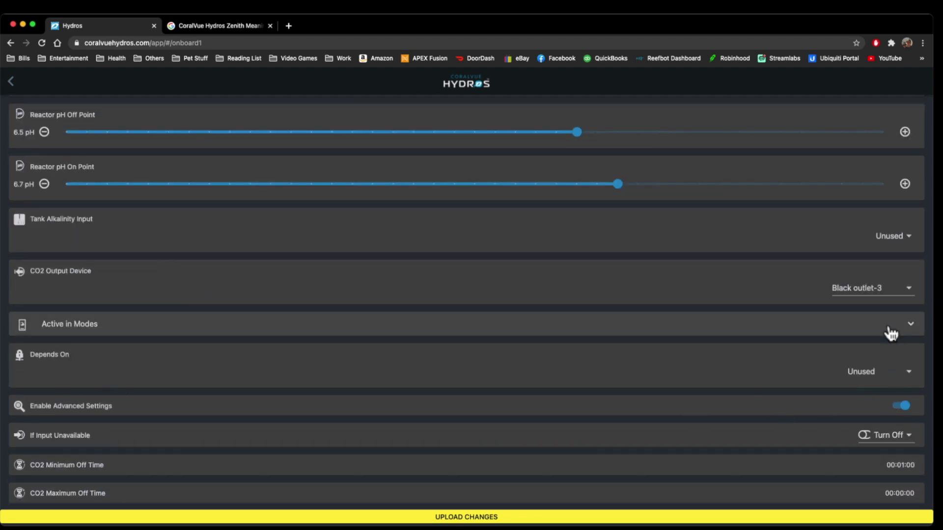
left_click(867, 376)
left_click(873, 380)
scroll(632, 376, "down", 4)
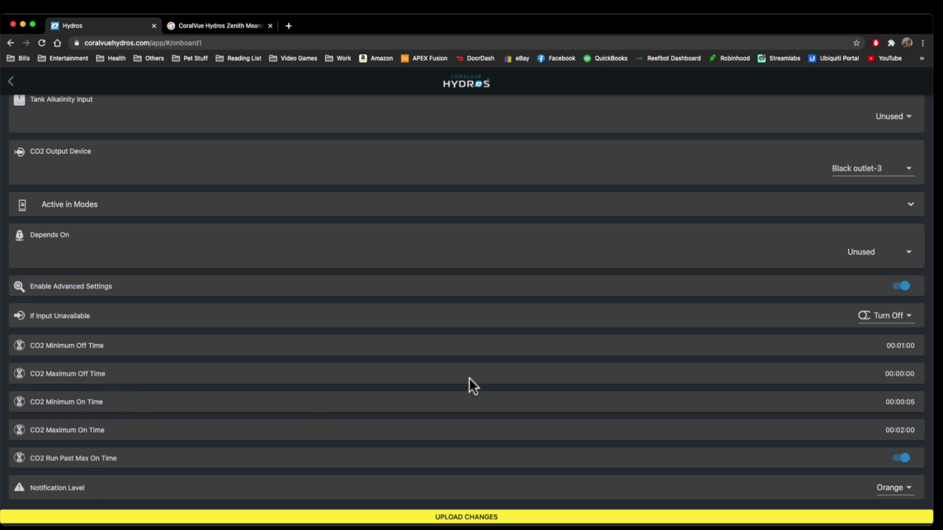
scroll(486, 379, "up", 5)
Change the Test output's type to Kalk Reactor and check which stirrer output devices are available
left_click(870, 134)
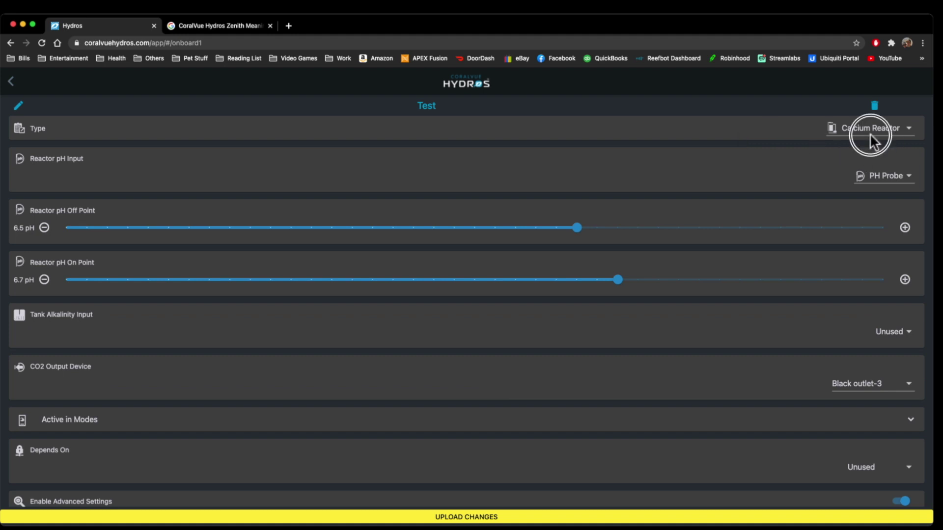
left_click(856, 366)
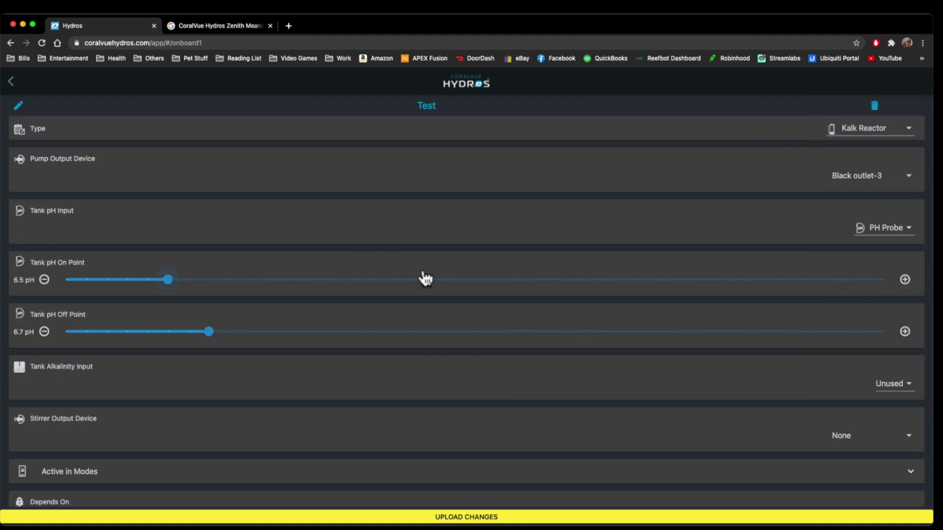
left_click(878, 438)
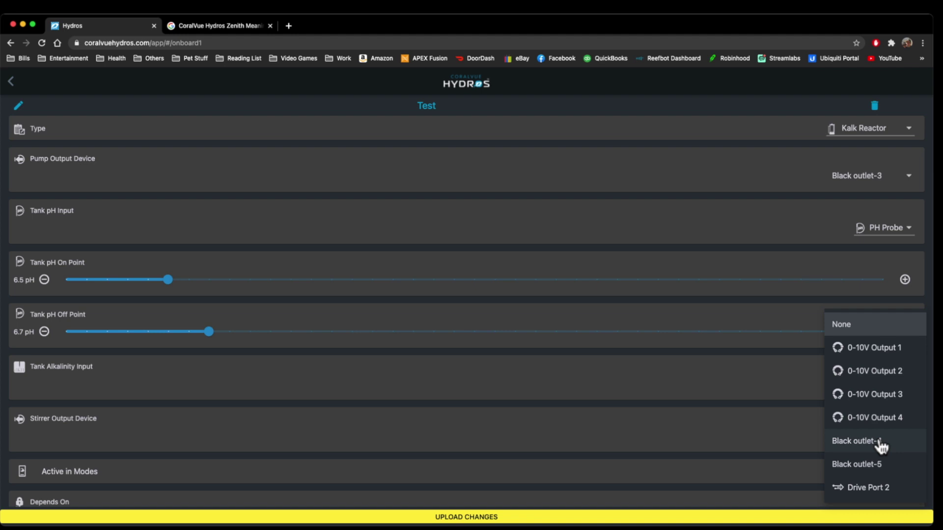
left_click(653, 243)
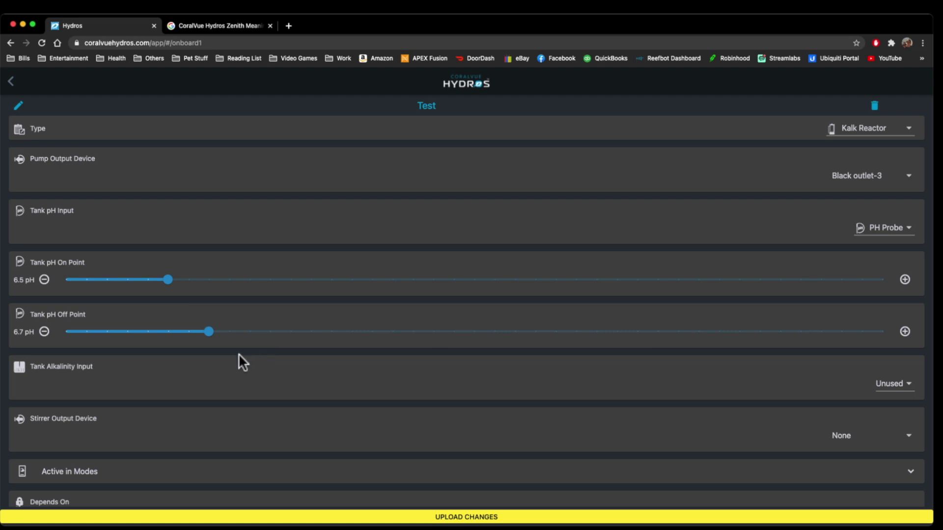
Assign Black outlet-4 as the Kalk Reactor's stirrer output device and review the stirrer schedule and pump settings
scroll(282, 366, "down", 2)
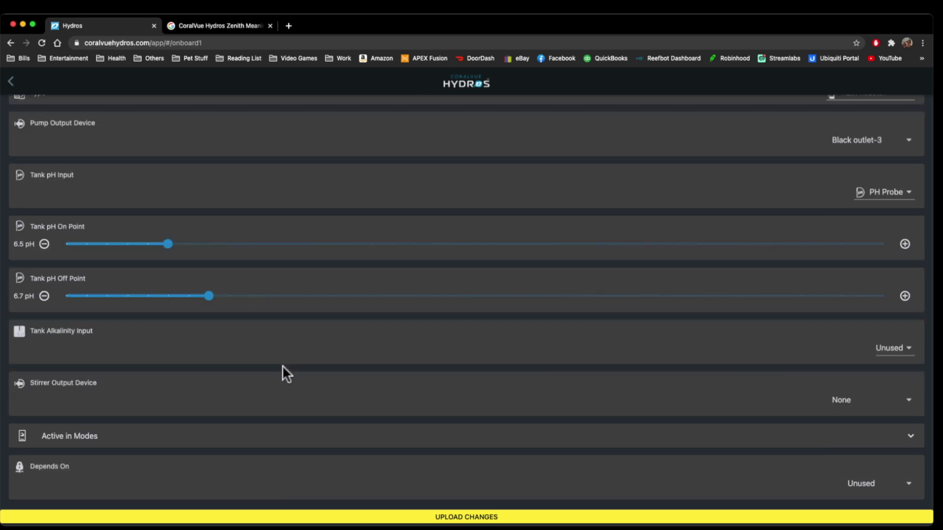
scroll(633, 361, "down", 2)
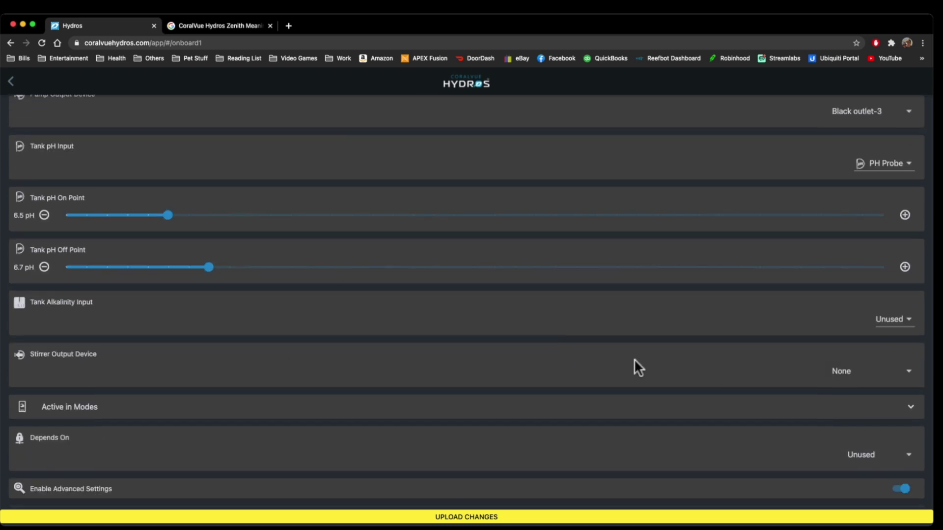
left_click(870, 371)
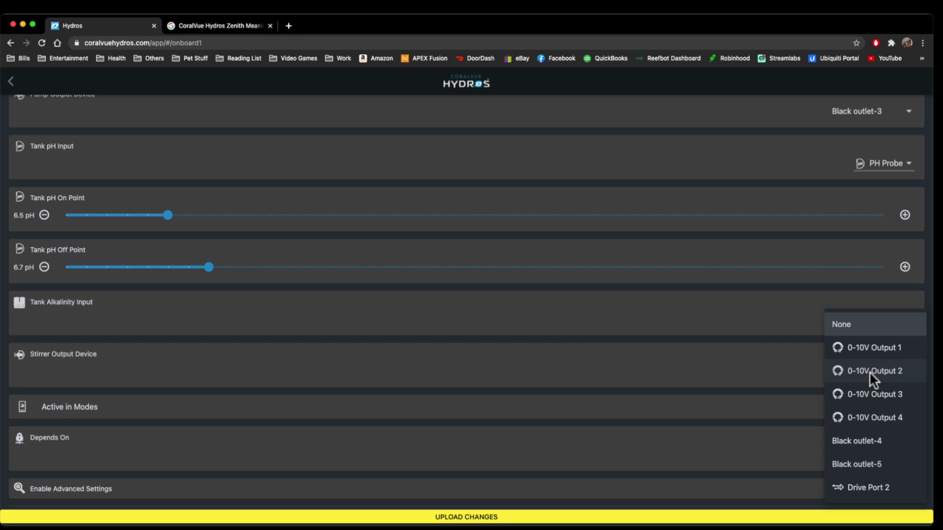
left_click(874, 442)
scroll(486, 405, "down", 5)
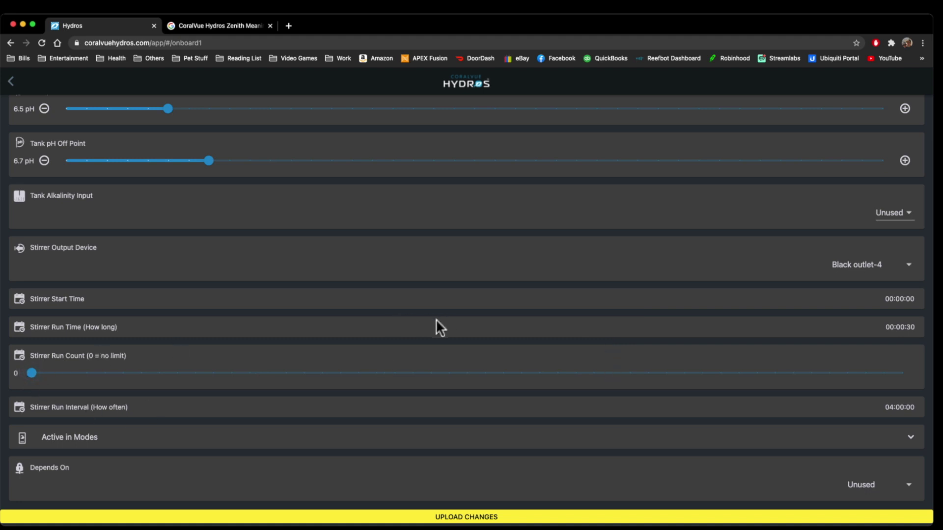
scroll(437, 321, "down", 10)
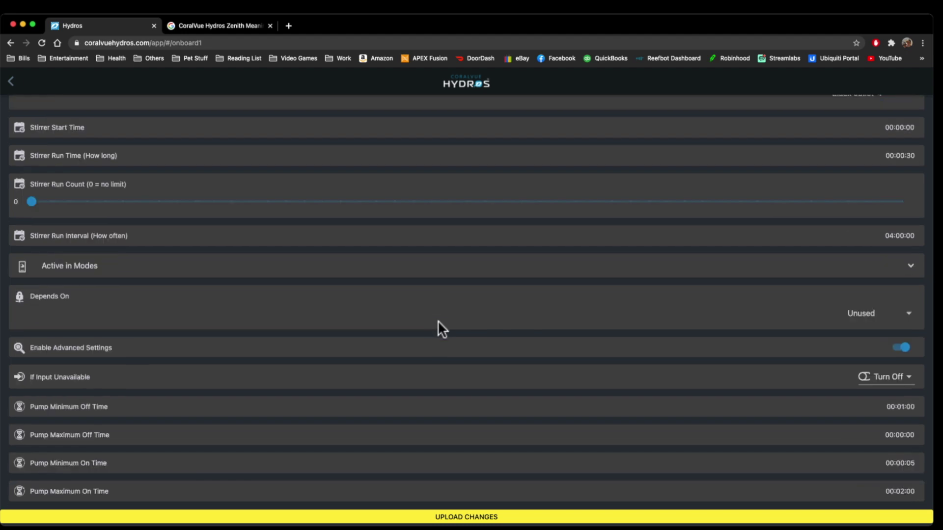
scroll(437, 325, "down", 1)
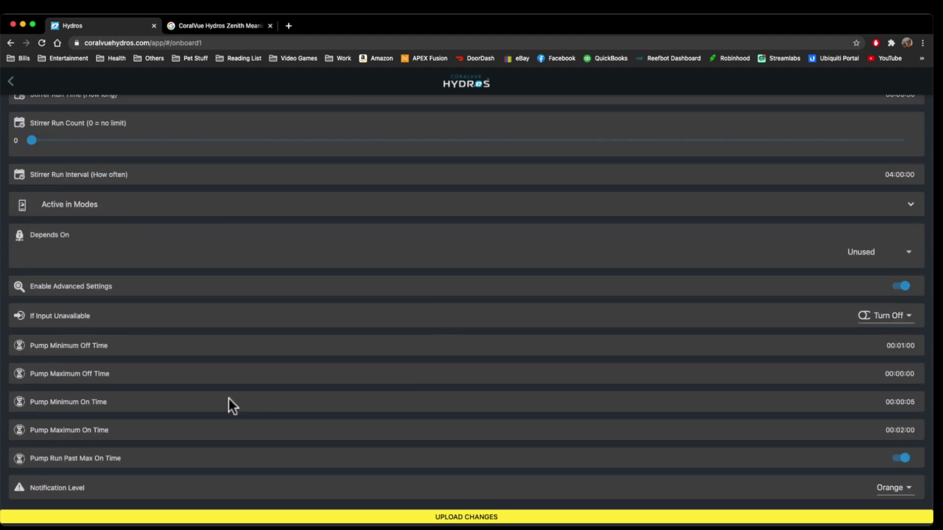
scroll(388, 348, "up", 19)
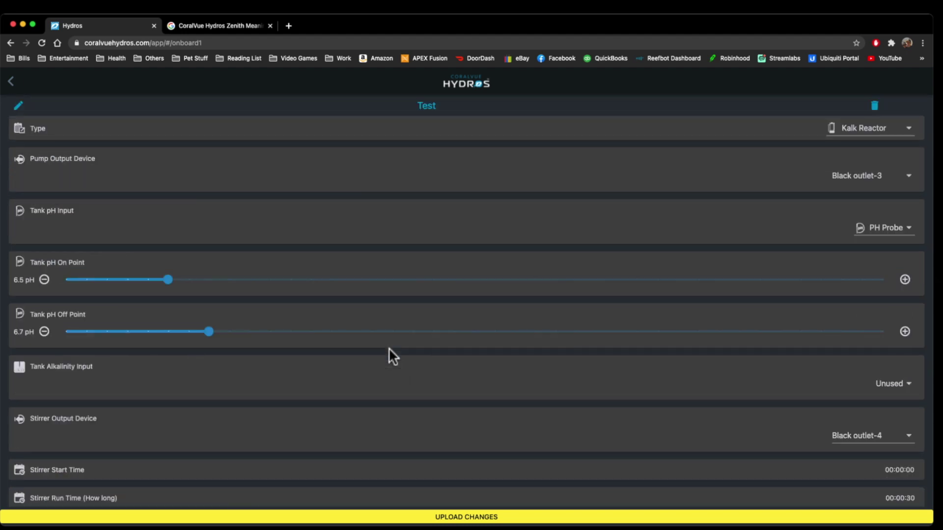
Change the Test output's type to Protein Skimmer with Water Lvl as its skimmer level sensor
left_click(883, 133)
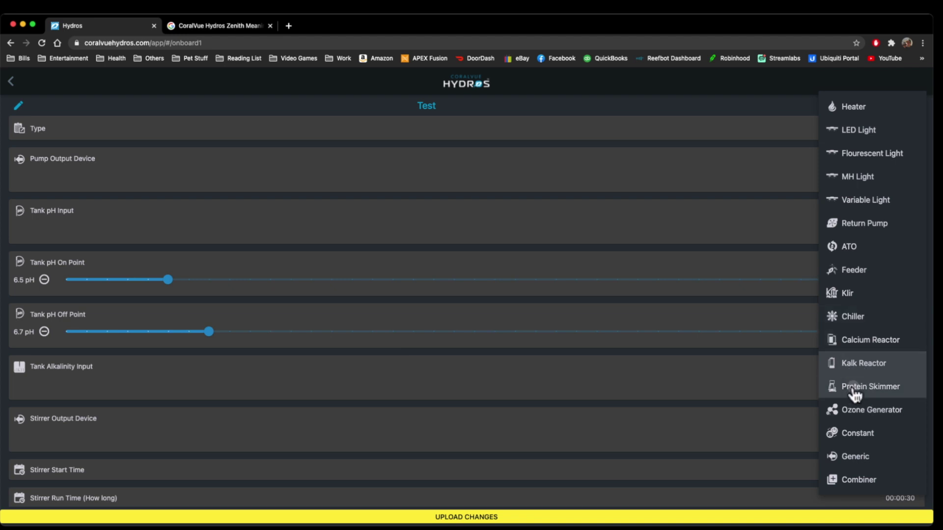
left_click(854, 388)
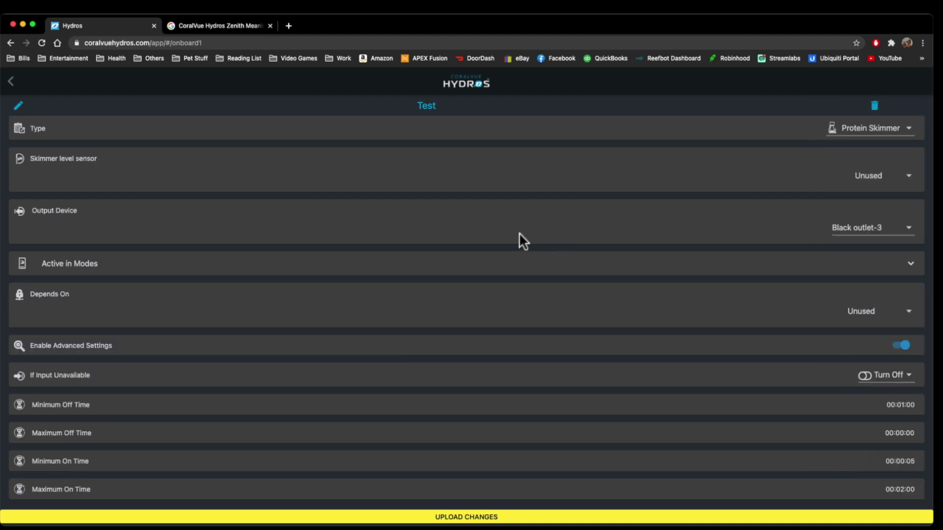
left_click(887, 186)
left_click(891, 204)
scroll(645, 287, "down", 2)
scroll(645, 287, "up", 2)
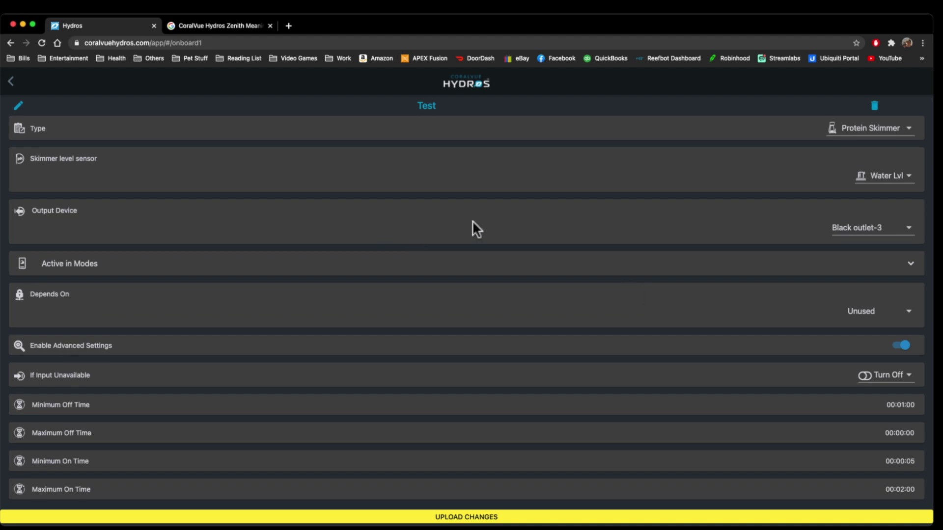
Change the Test output's type to Ozone Generator and review its ORP input and advanced settings
left_click(873, 127)
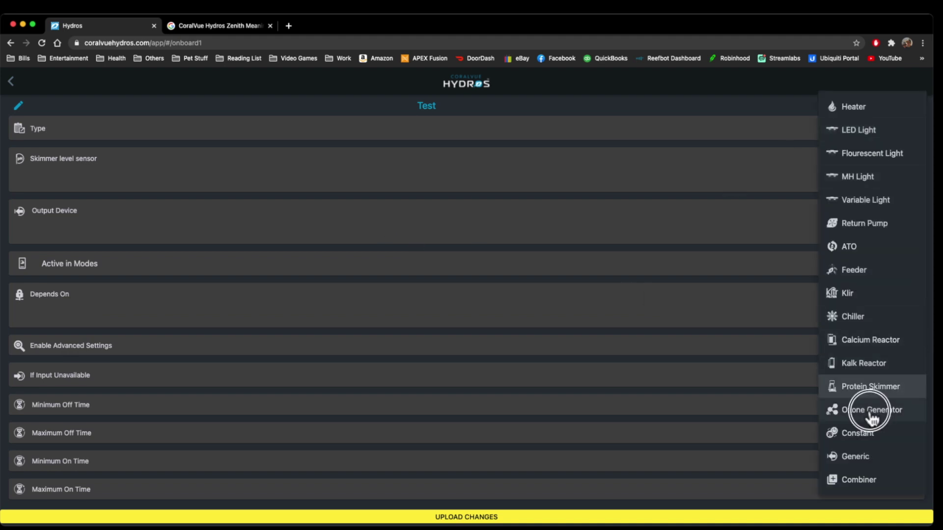
left_click(846, 408)
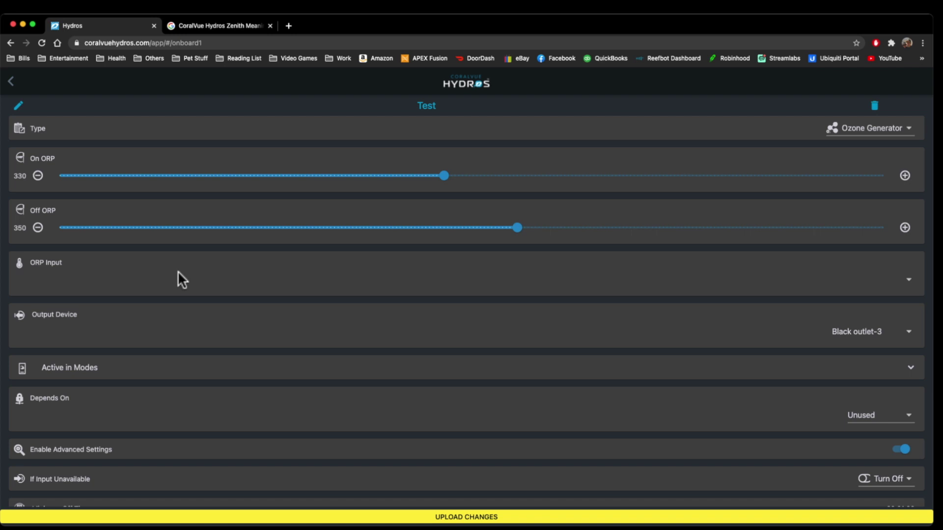
left_click(908, 282)
scroll(388, 364, "down", 1)
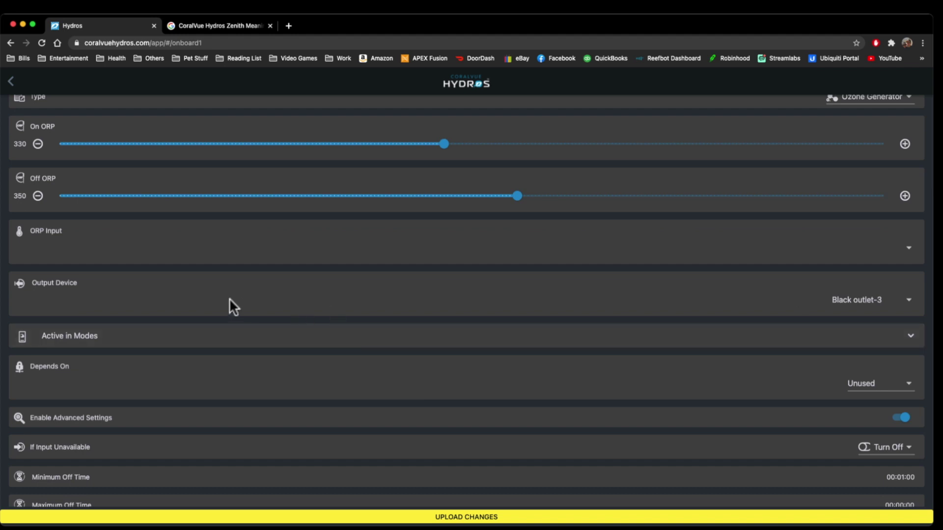
scroll(229, 299, "down", 4)
scroll(229, 299, "up", 5)
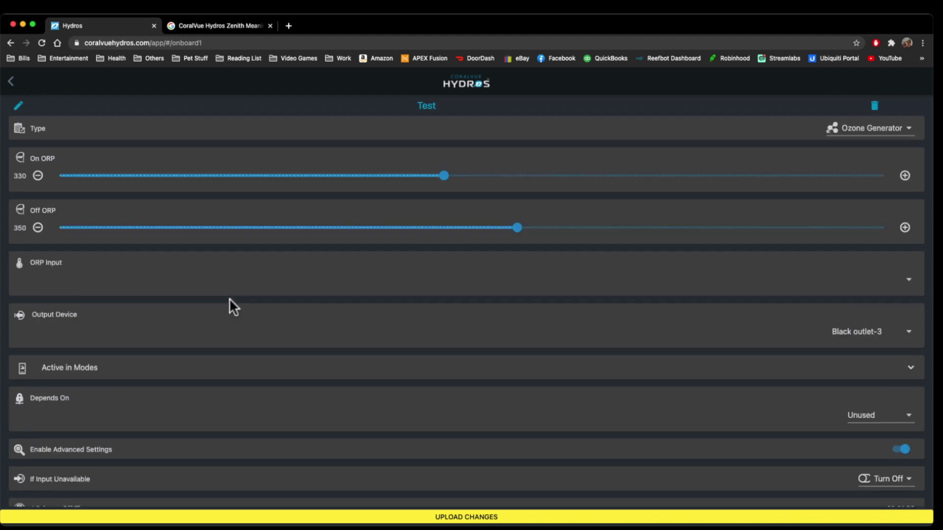
Change the Test output's type to Constant and examine its active modes and dependency options
left_click(874, 123)
left_click(861, 434)
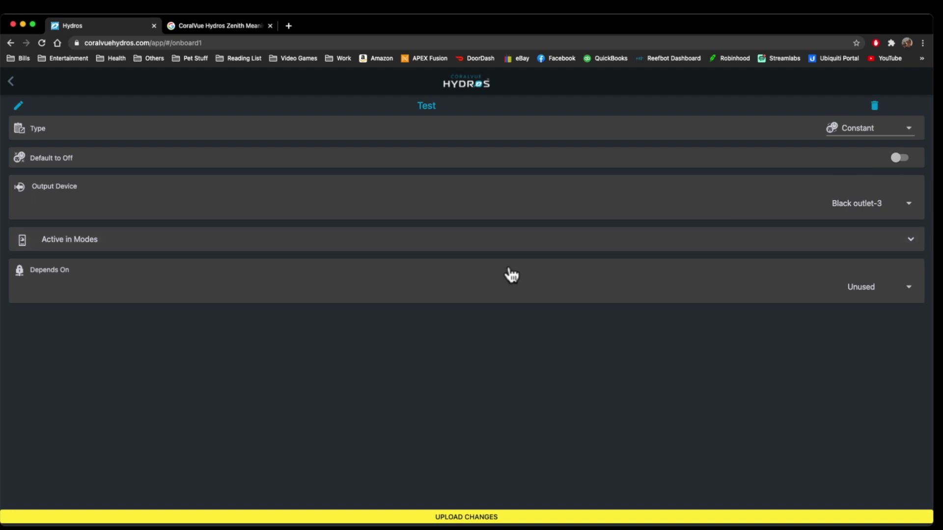
left_click(877, 244)
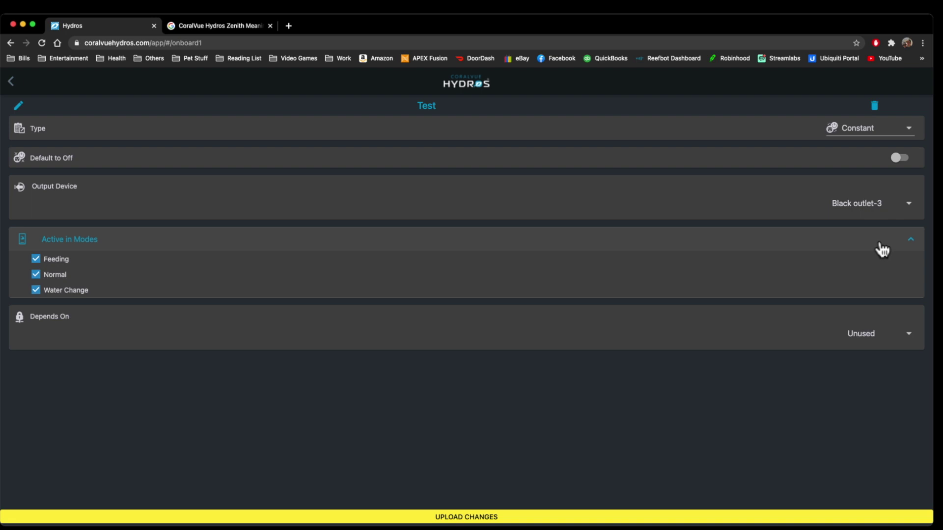
left_click(883, 250)
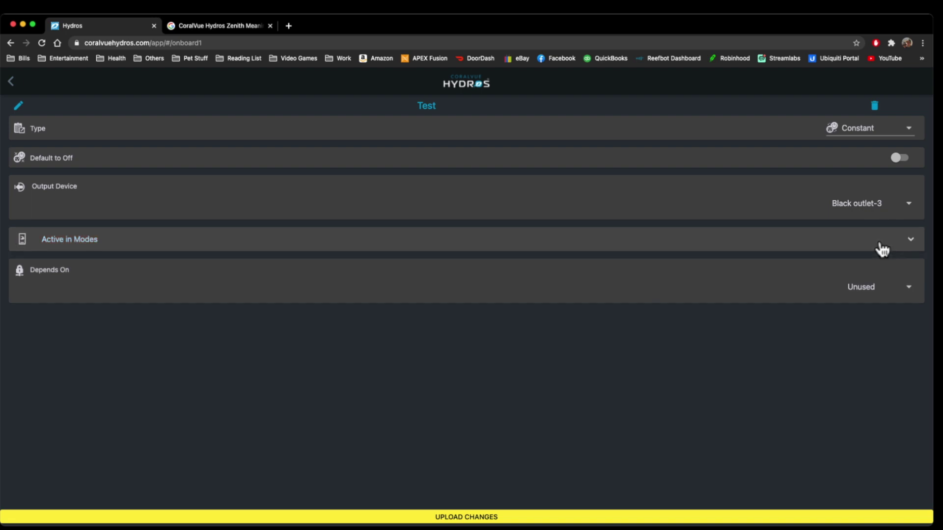
left_click(882, 250)
left_click(884, 250)
left_click(883, 250)
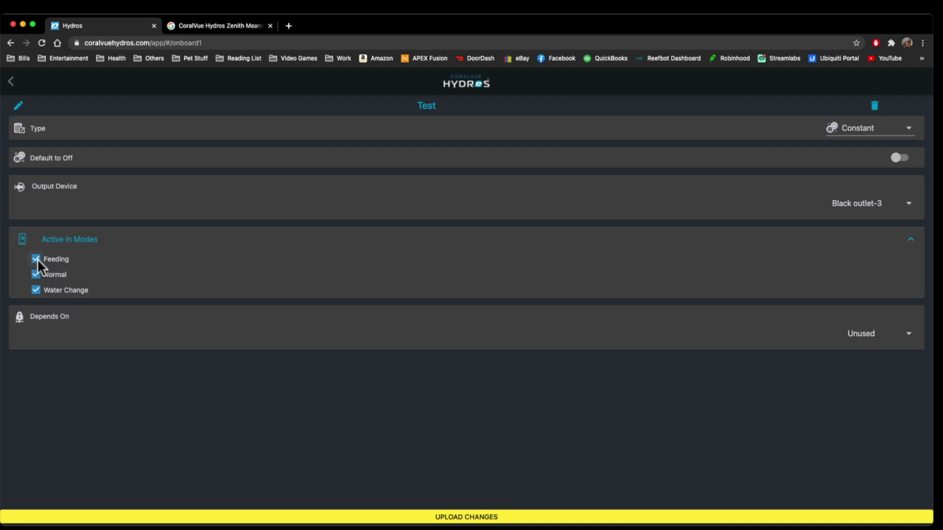
left_click(83, 248)
left_click(871, 287)
left_click(882, 289)
Change the Test output's type to Generic with an input count of 9, and check the choices for Input 1
left_click(857, 128)
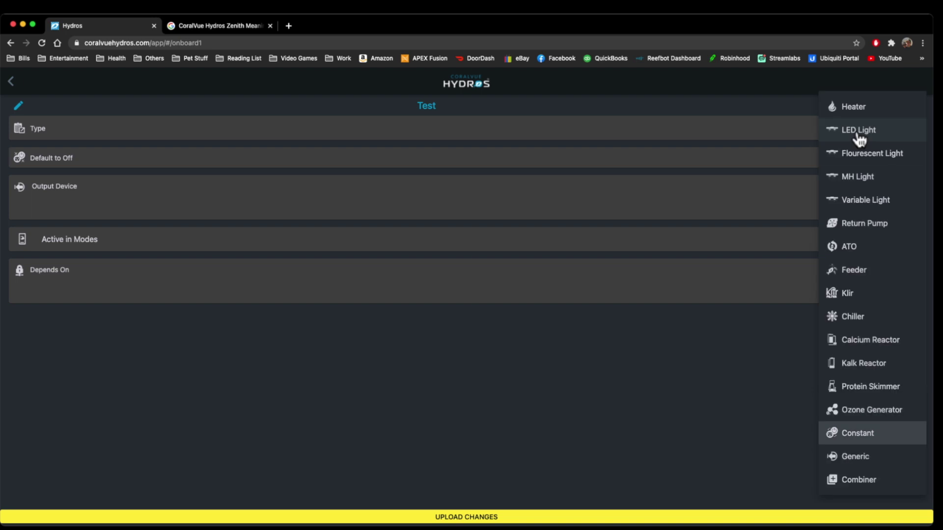
left_click(865, 464)
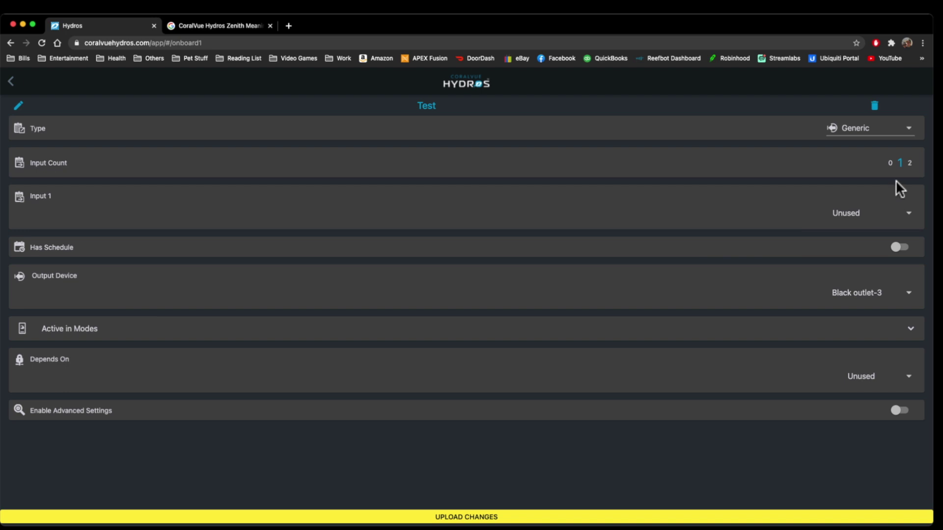
left_click_drag(894, 167, 805, 181)
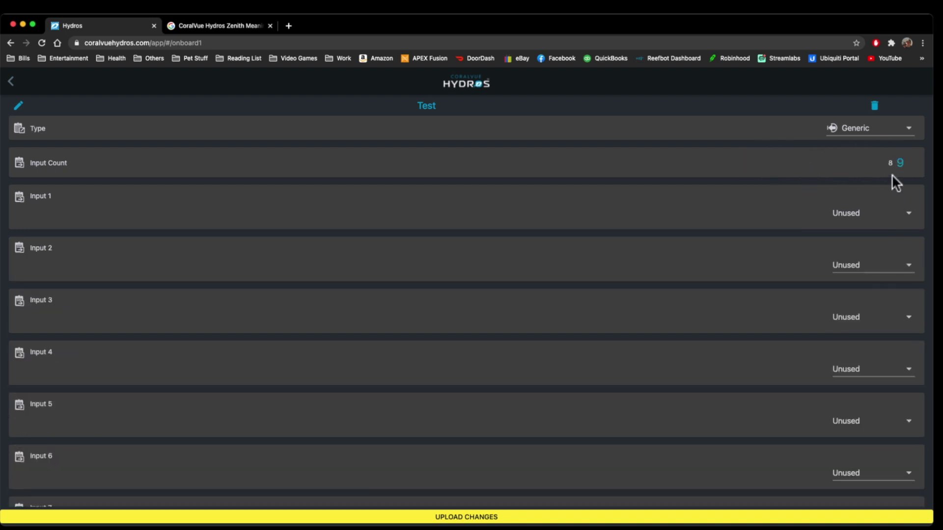
left_click(869, 215)
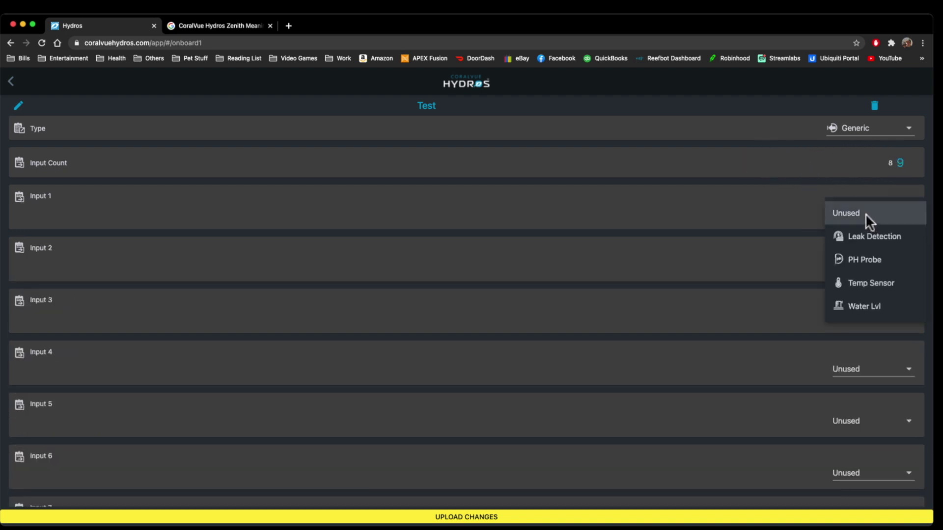
left_click(867, 214)
Reduce the Generic output's input count to 5 and review its combiner mode and remaining settings
left_click_drag(884, 169, 898, 159)
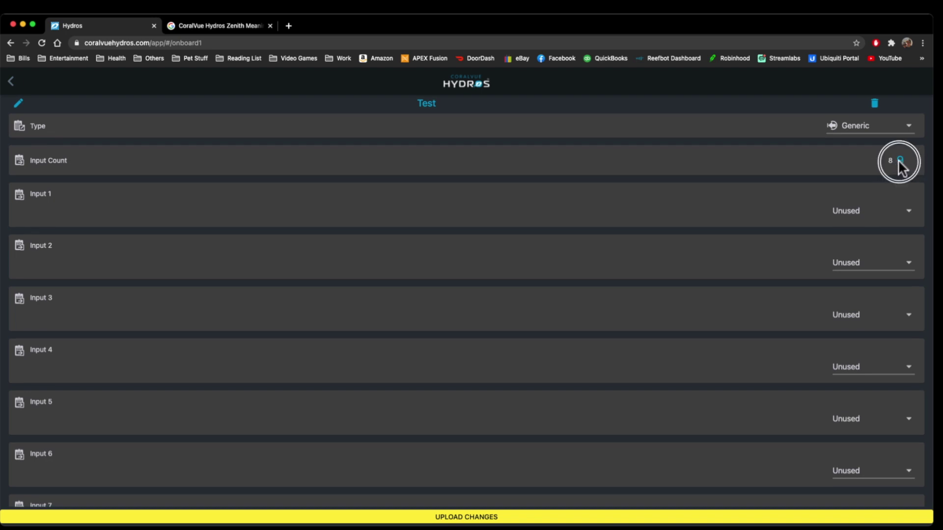
scroll(568, 273, "down", 3)
scroll(567, 273, "up", 3)
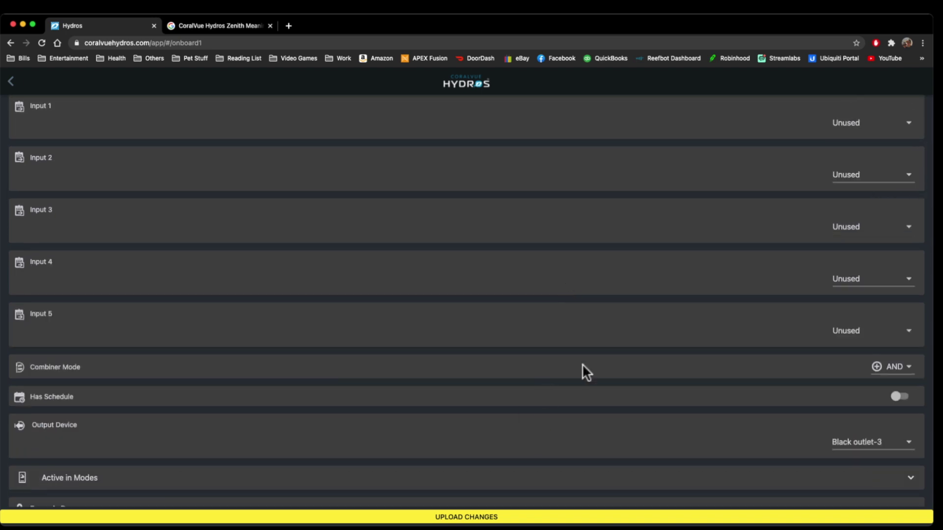
scroll(606, 341, "down", 3)
scroll(591, 297, "up", 3)
Try the Combiner type on the Test output and return the type to Constant
left_click(876, 126)
left_click(873, 491)
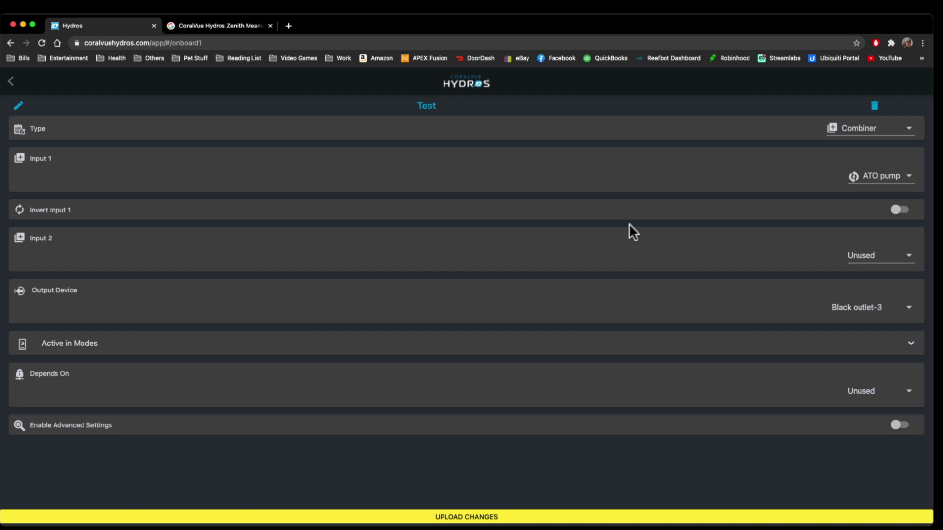
left_click(859, 127)
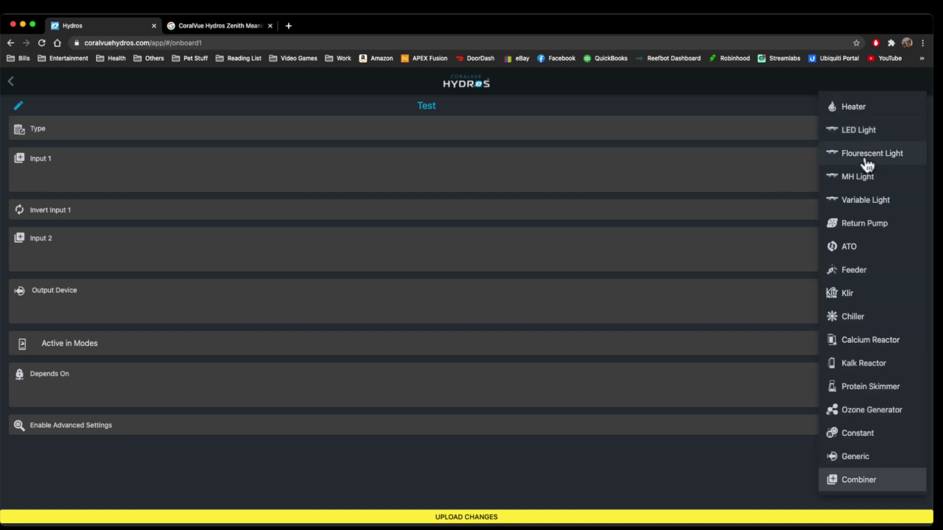
left_click(867, 434)
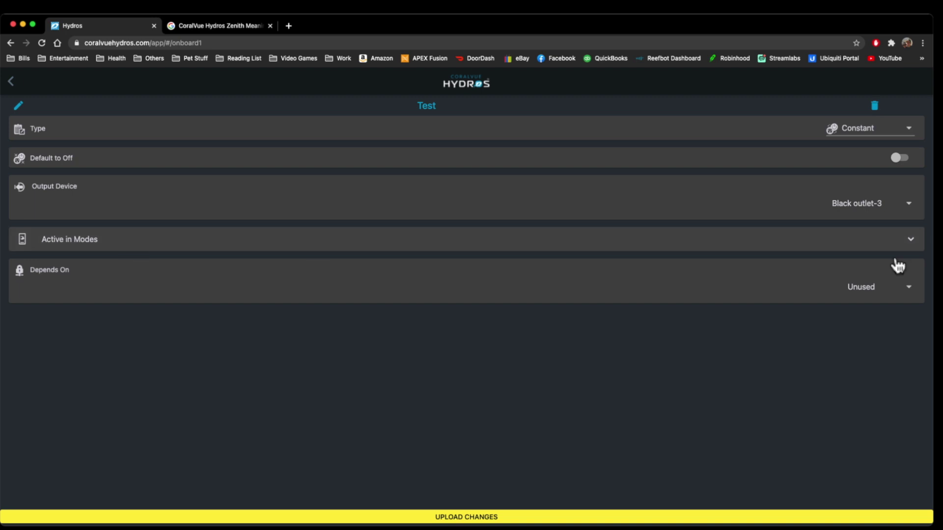
Try making the Test output depend on the ATO pump, and return its dependency to Unused
left_click(875, 282)
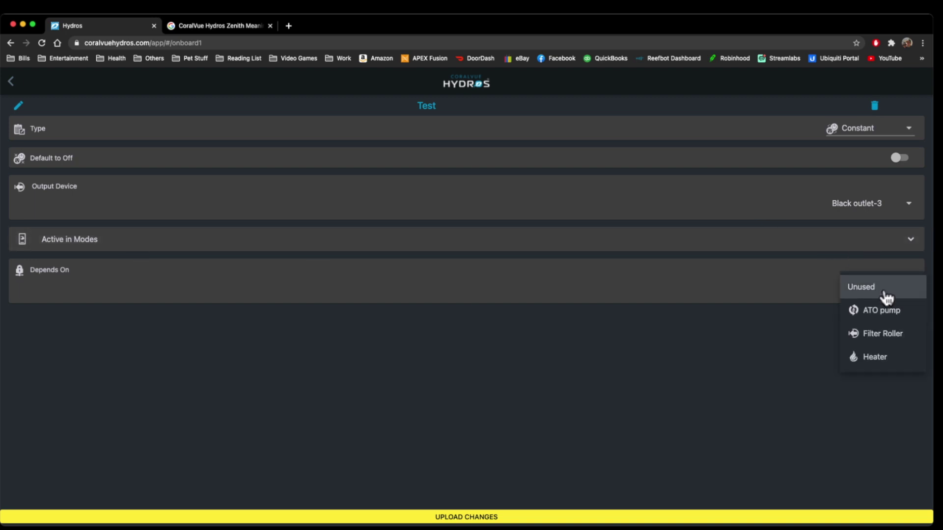
left_click(892, 307)
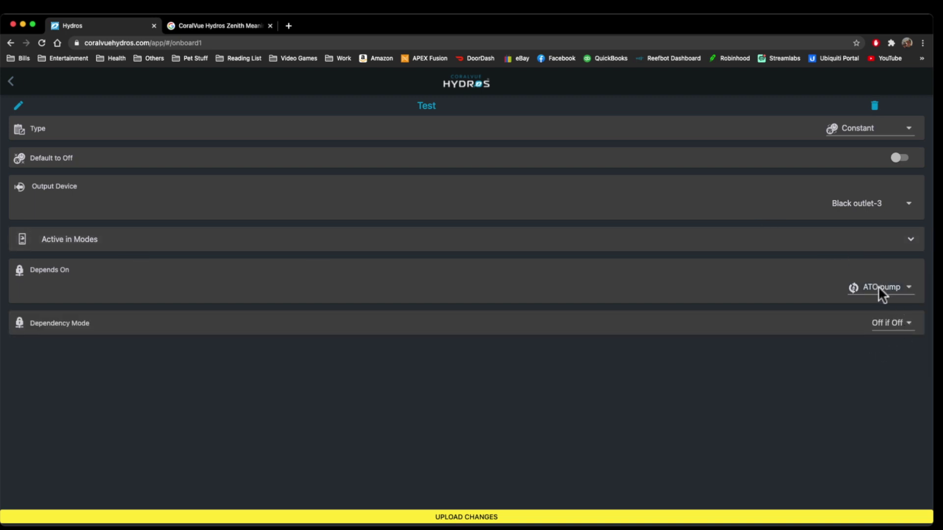
left_click(878, 286)
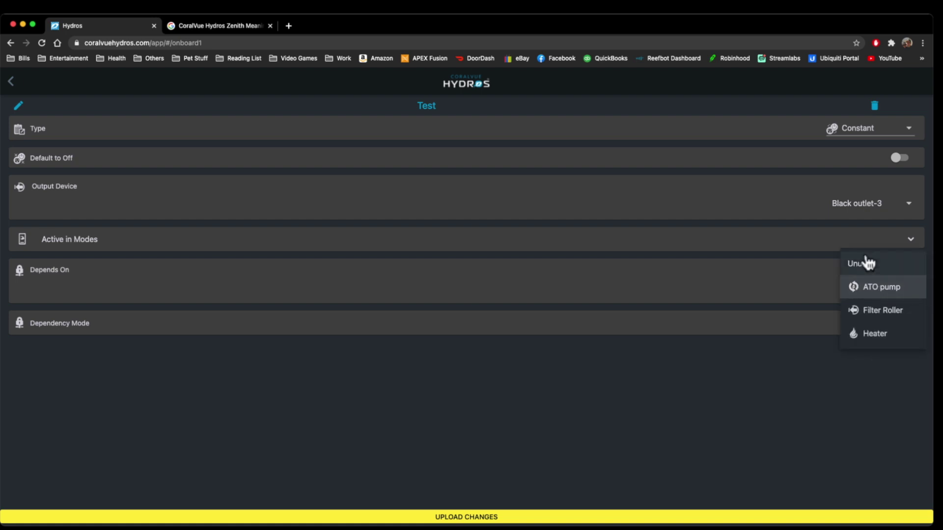
left_click(865, 261)
Change the Test output's type from Constant to Generic and check the list of available output types again
left_click(866, 129)
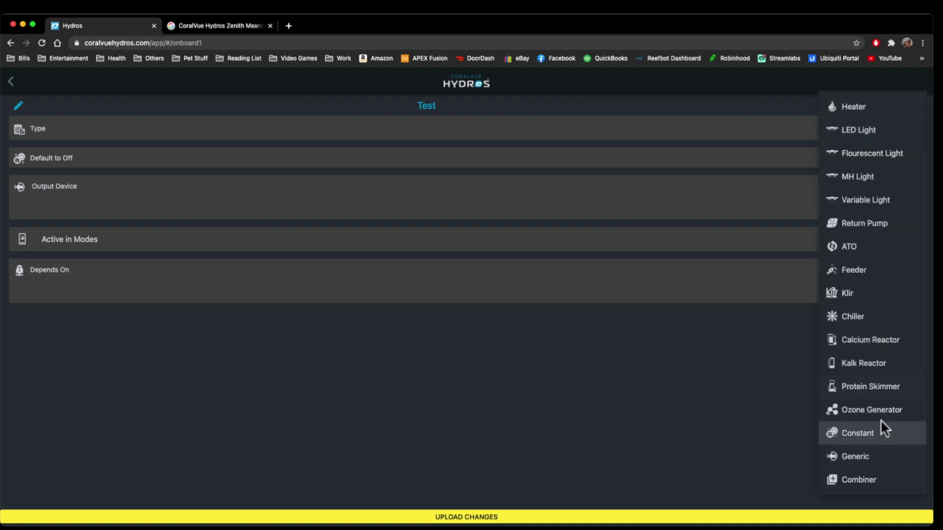
left_click(873, 455)
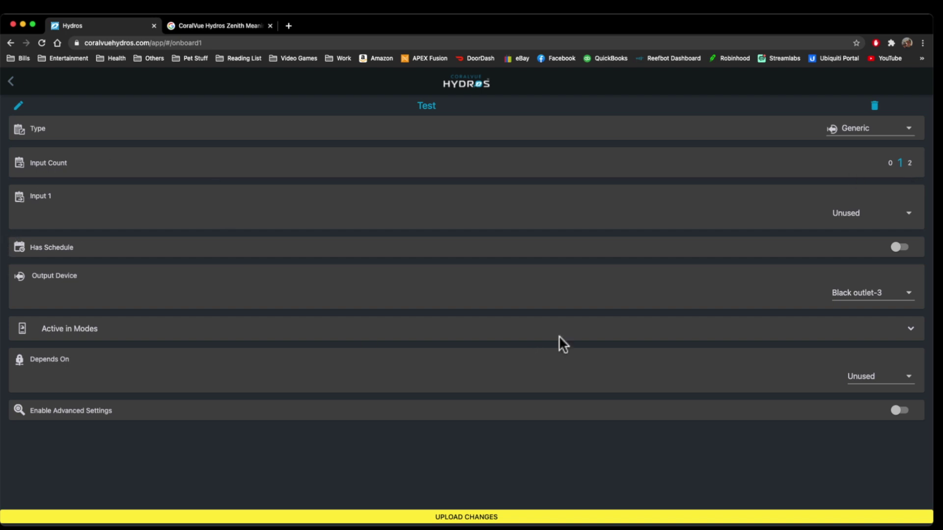
left_click(890, 131)
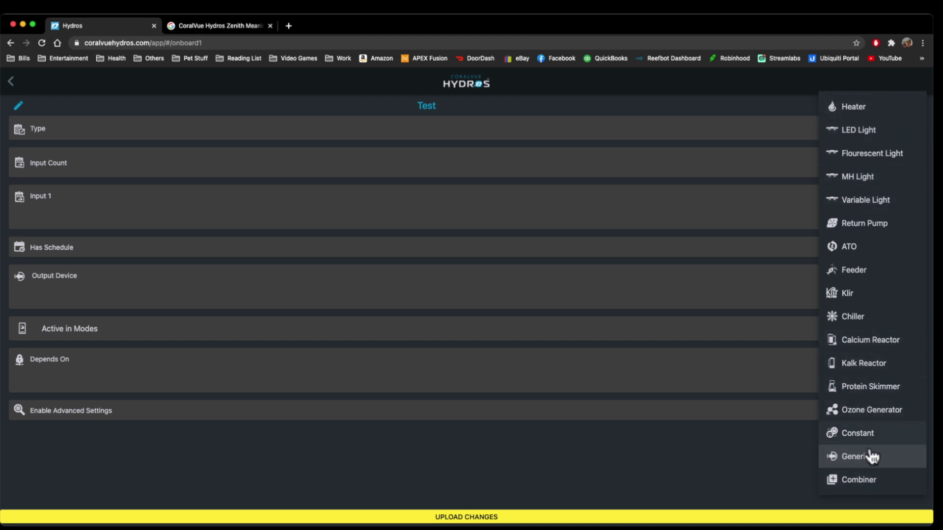
left_click(713, 456)
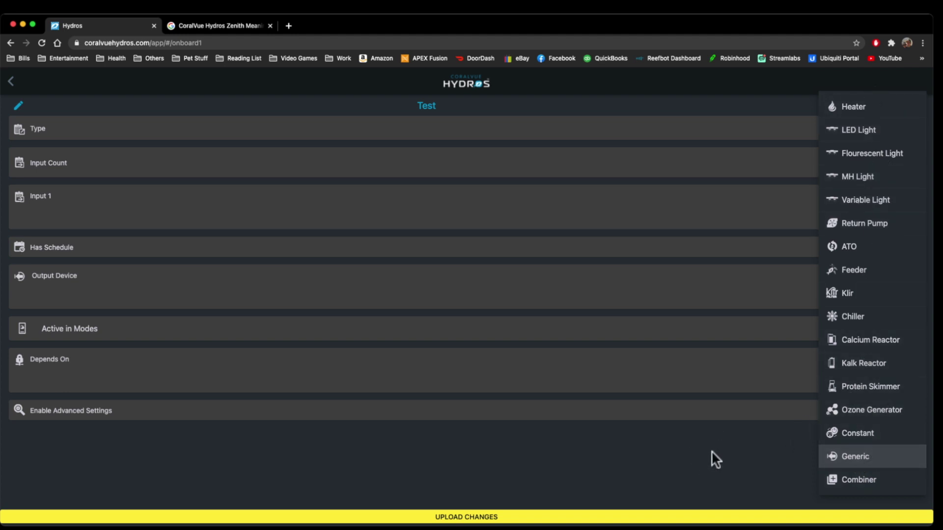